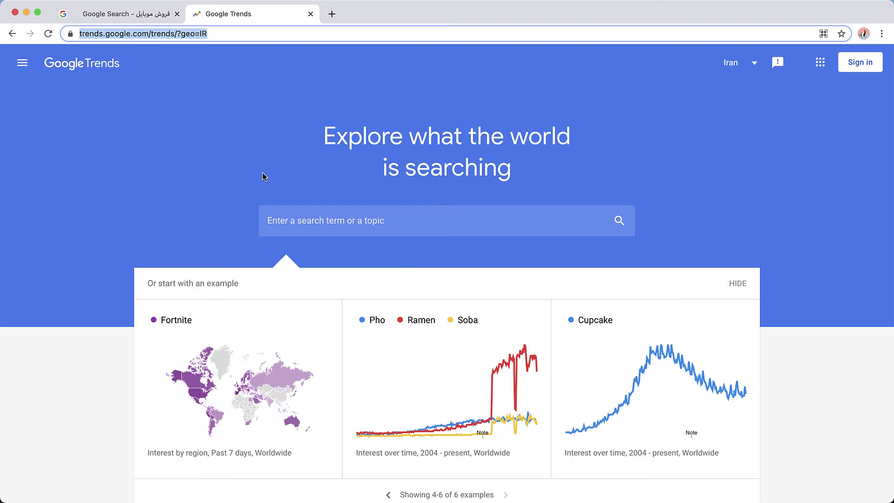
Search Google for 'google keywords' and open the Google Ads Keyword Planner result
{"action": "type", "text": "google "}
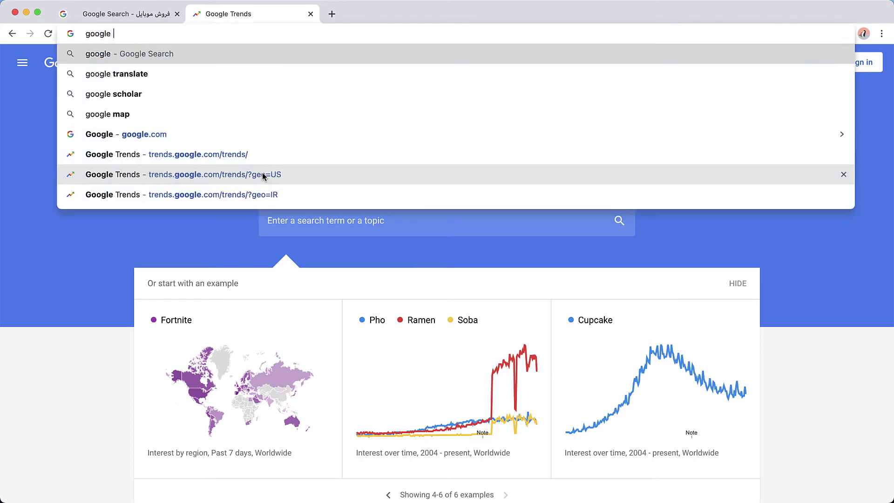
{"action": "type", "text": "keywords"}
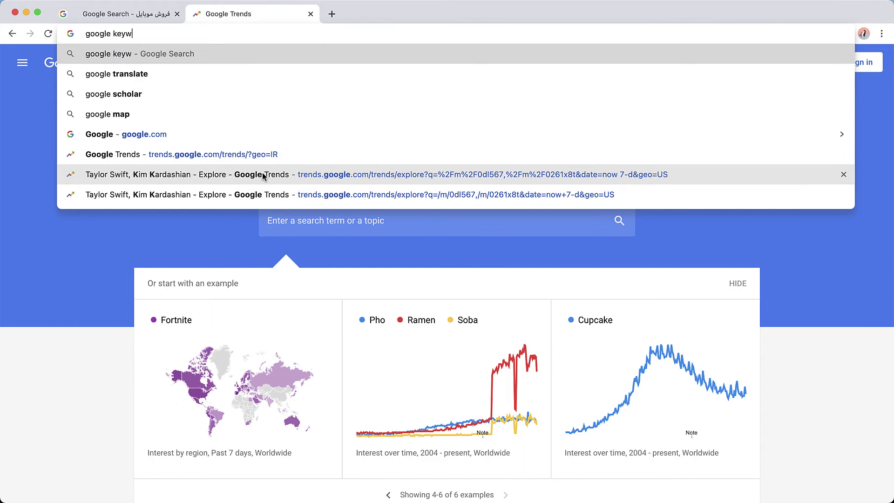
{"action": "key", "text": "Return"}
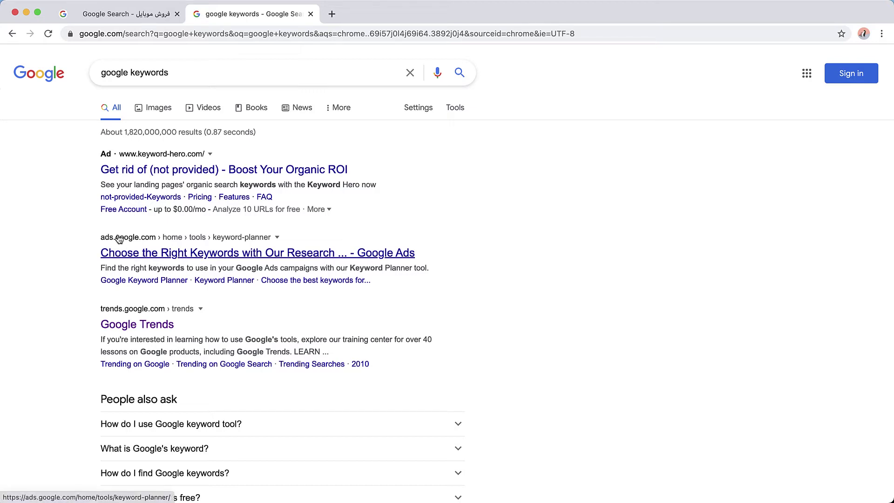
{"action": "left_click", "coordinate": [143, 257]}
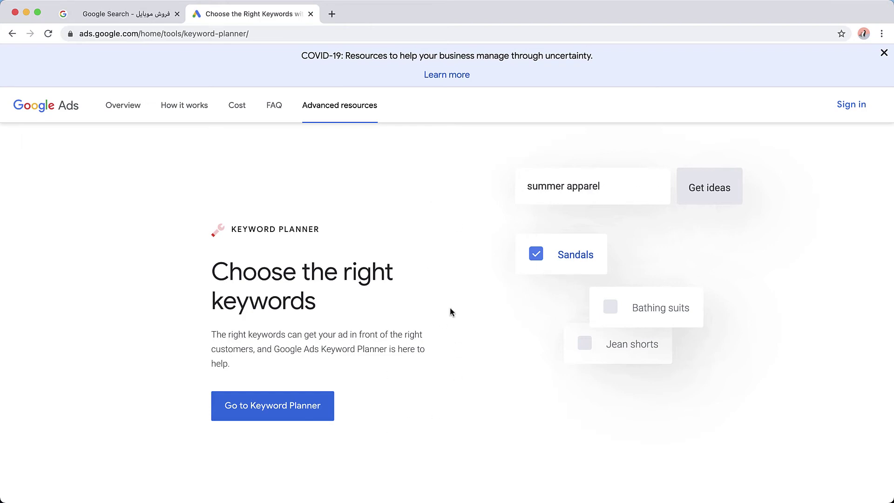
{"action": "scroll", "coordinate": [450, 311], "scroll_direction": "down", "scroll_amount": 3}
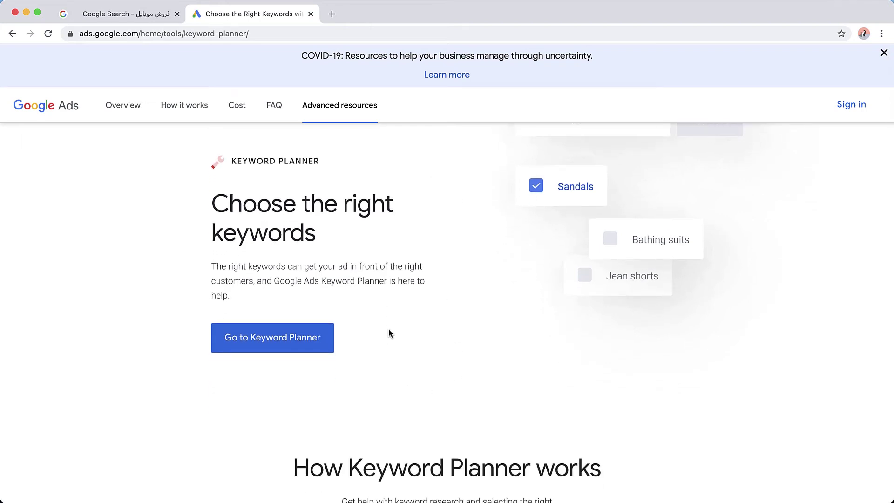
Go to Keyword Planner, connect ProtonVPN, and reload the forbidden page
{"action": "left_click", "coordinate": [251, 341]}
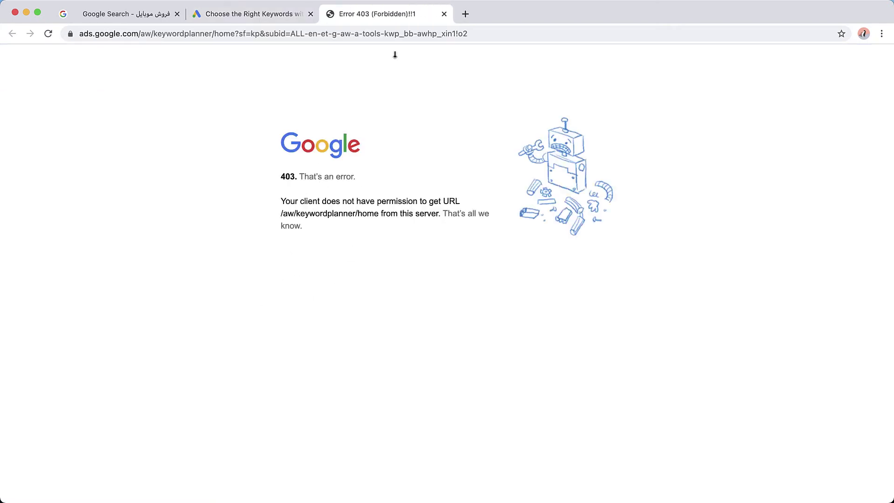
{"action": "left_click", "coordinate": [591, 8]}
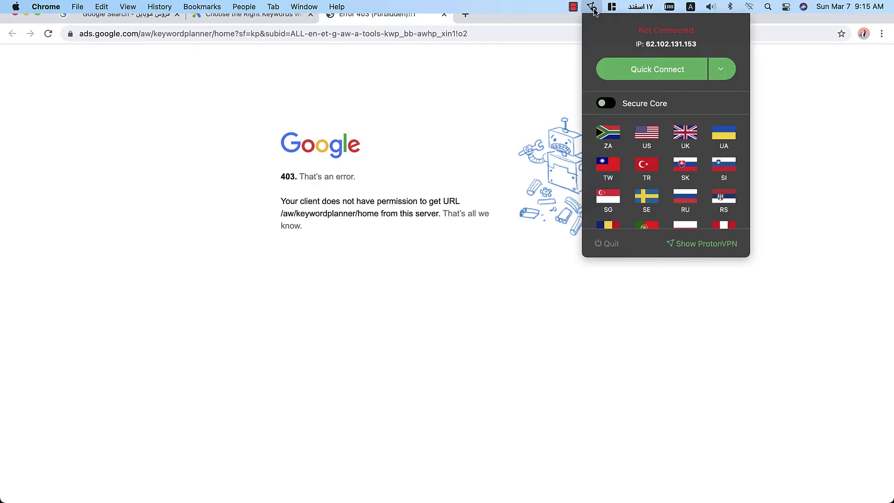
{"action": "left_click", "coordinate": [623, 71]}
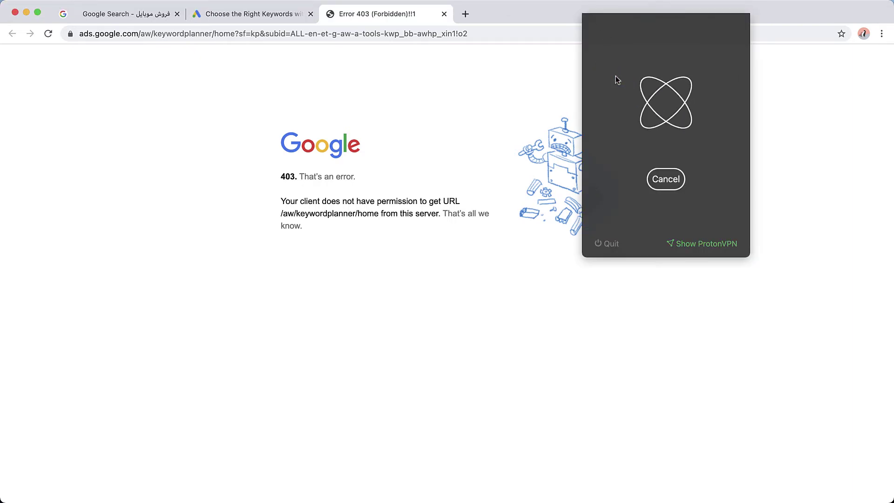
{"action": "left_click", "coordinate": [443, 167]}
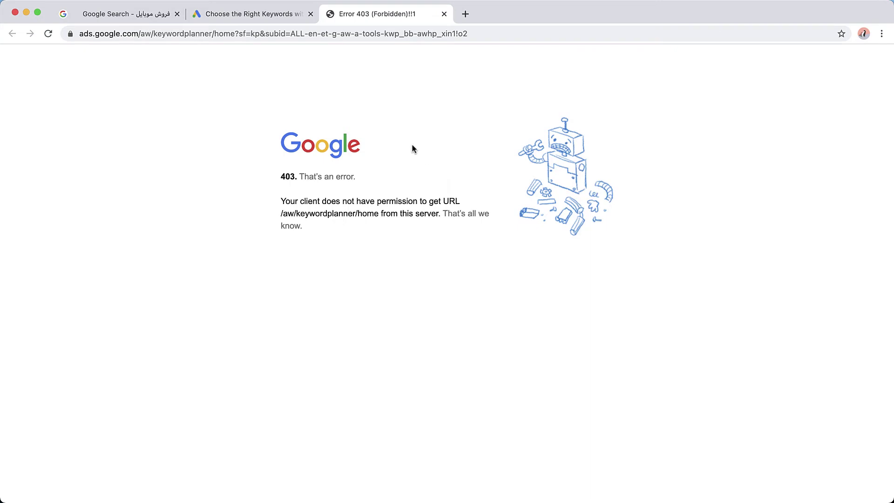
{"action": "key", "text": "super+r"}
Copy the Keyword Planner URL and load it in a new incognito window
{"action": "left_click", "coordinate": [331, 33]}
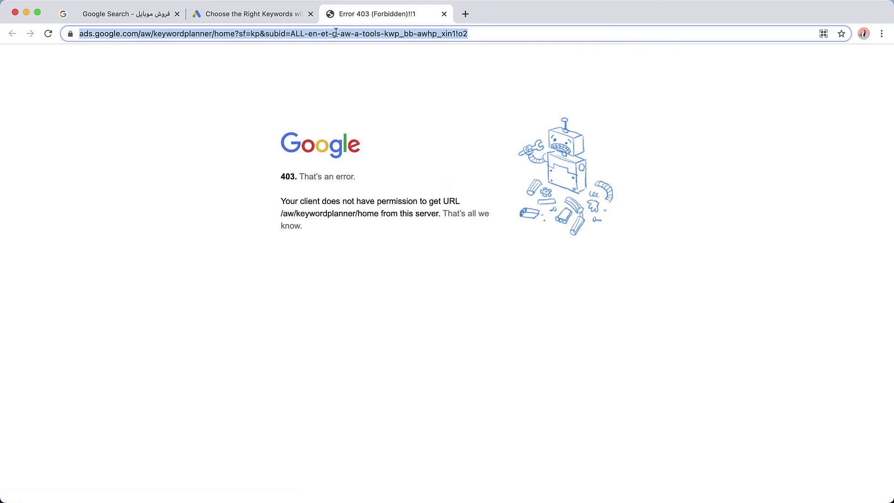
{"action": "right_click", "coordinate": [336, 32]}
{"action": "left_click", "coordinate": [355, 106]}
{"action": "left_click", "coordinate": [881, 34]}
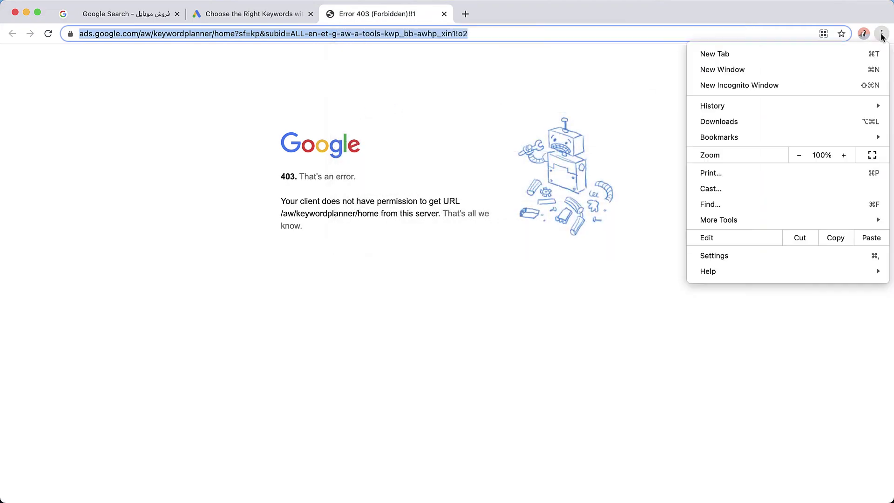
{"action": "left_click", "coordinate": [742, 86]}
{"action": "key", "text": "super+v"}
{"action": "key", "text": "Return"}
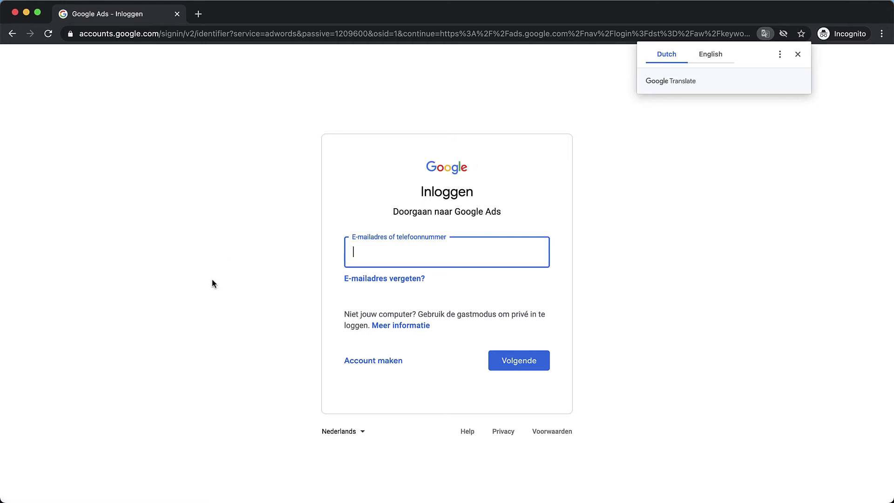
Dismiss the translation prompt and enter the account email to sign in
{"action": "left_click", "coordinate": [233, 259]}
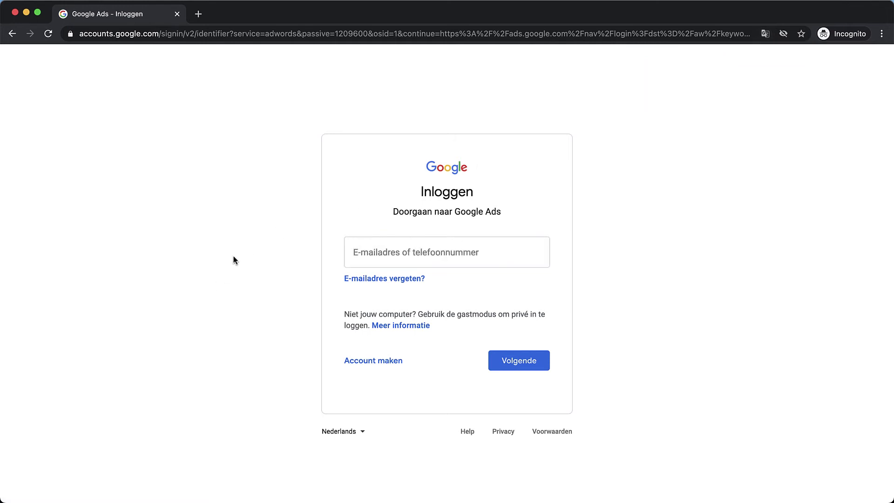
{"action": "left_click", "coordinate": [405, 255]}
{"action": "type", "text": "adword"}
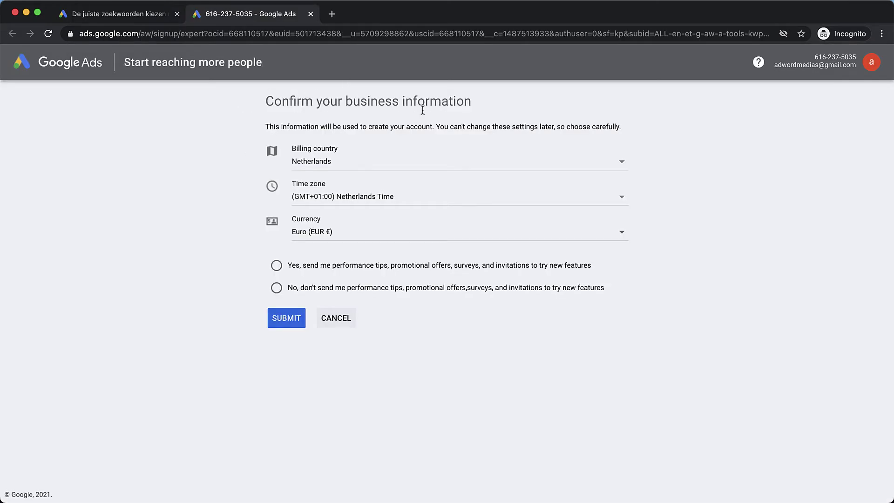
Set the billing country to United States
{"action": "left_click", "coordinate": [340, 169]}
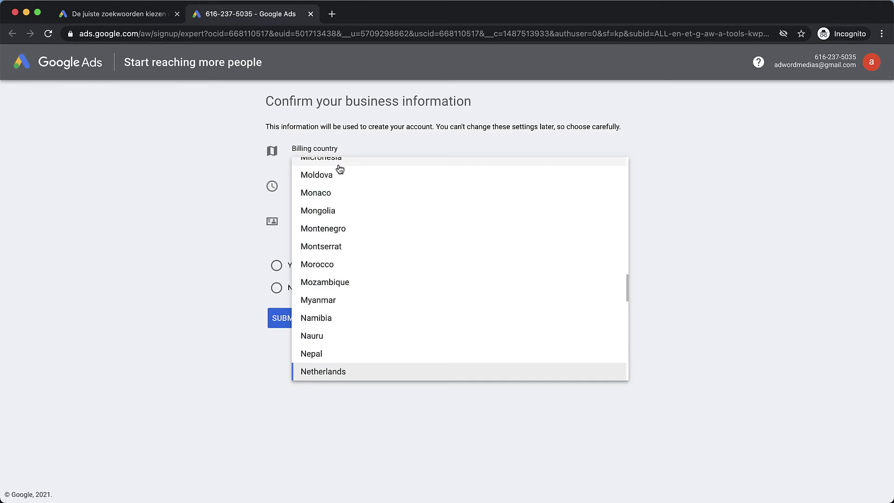
{"action": "scroll", "coordinate": [337, 311], "scroll_direction": "up", "scroll_amount": 8}
{"action": "scroll", "coordinate": [337, 311], "scroll_direction": "down", "scroll_amount": 2}
{"action": "scroll", "coordinate": [339, 311], "scroll_direction": "down", "scroll_amount": 5}
{"action": "scroll", "coordinate": [339, 312], "scroll_direction": "up", "scroll_amount": 15}
{"action": "scroll", "coordinate": [339, 312], "scroll_direction": "down", "scroll_amount": 20}
{"action": "scroll", "coordinate": [339, 312], "scroll_direction": "down", "scroll_amount": 7}
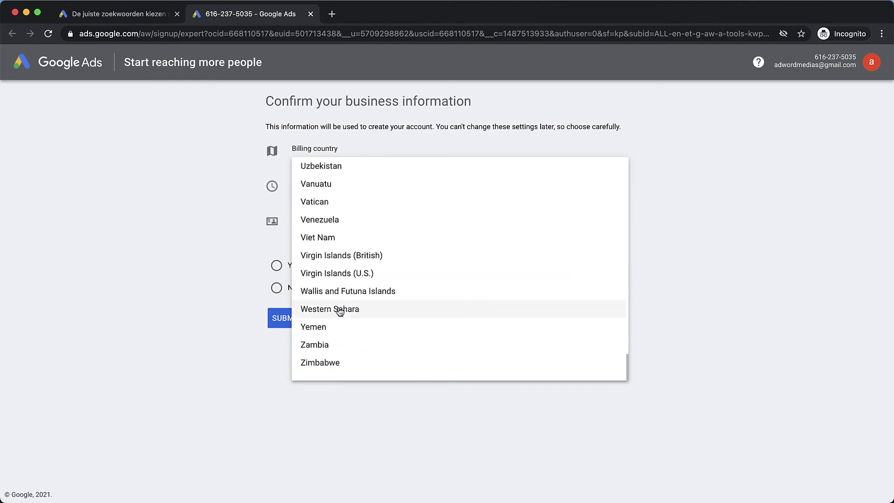
{"action": "scroll", "coordinate": [338, 338], "scroll_direction": "up", "scroll_amount": 2}
{"action": "key", "text": "Down"}
{"action": "key", "text": "Up"}
{"action": "key", "text": "Down"}
{"action": "key", "text": "Down"}
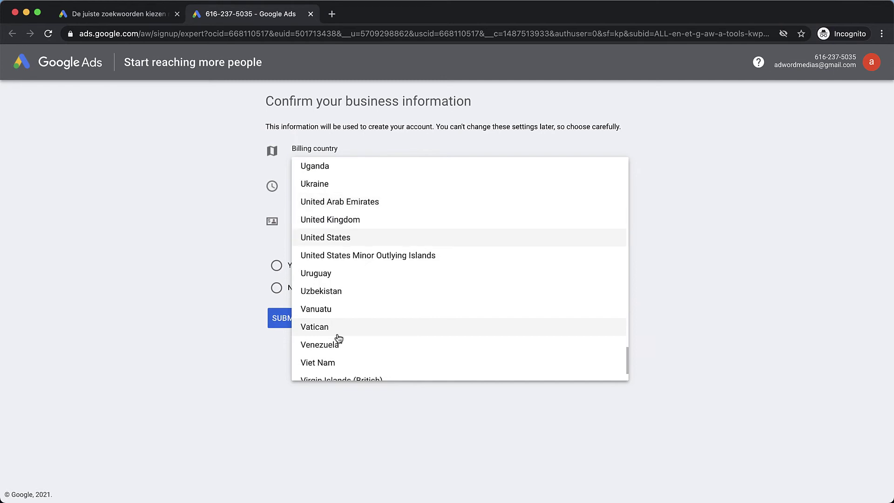
{"action": "key", "text": "Return"}
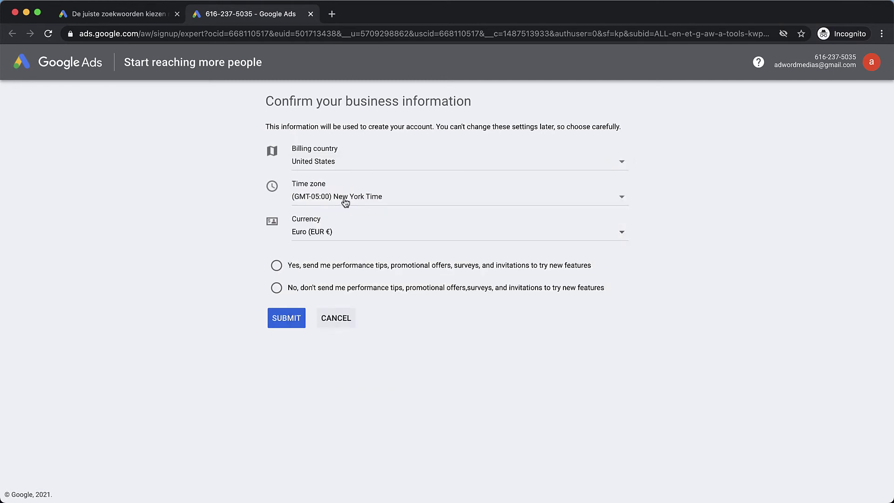
Keep Euro currency, decline promotional tips, submit, and continue to Keyword Planner
{"action": "left_click", "coordinate": [328, 237]}
{"action": "left_click", "coordinate": [150, 232]}
{"action": "left_click", "coordinate": [316, 286]}
{"action": "left_click", "coordinate": [283, 324]}
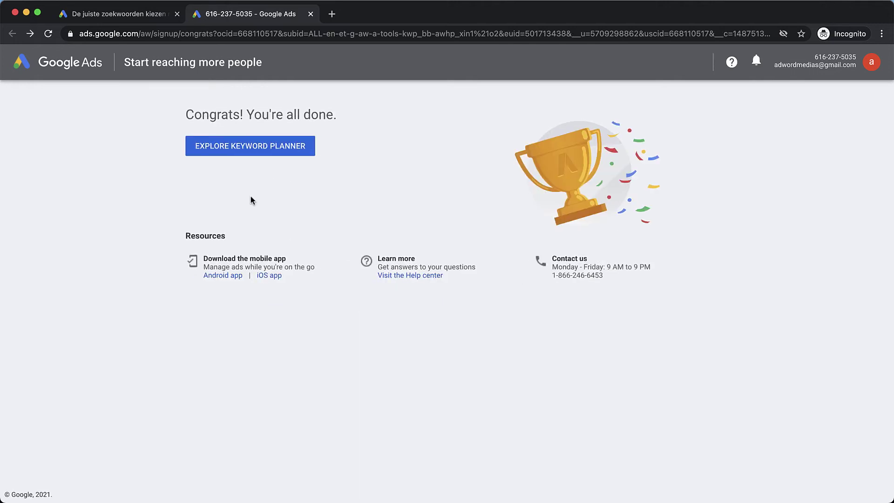
{"action": "left_click", "coordinate": [245, 152]}
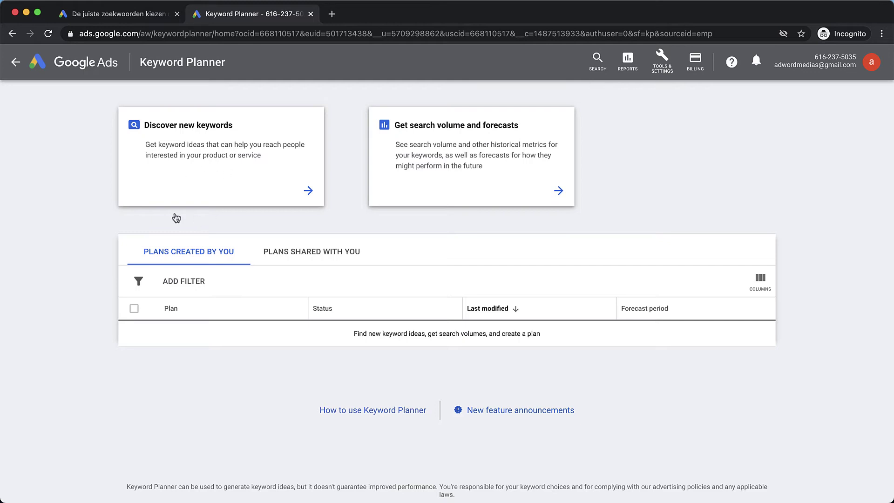
Open the Discover new keywords card from the Keyword Planner home page
{"action": "left_click", "coordinate": [226, 158]}
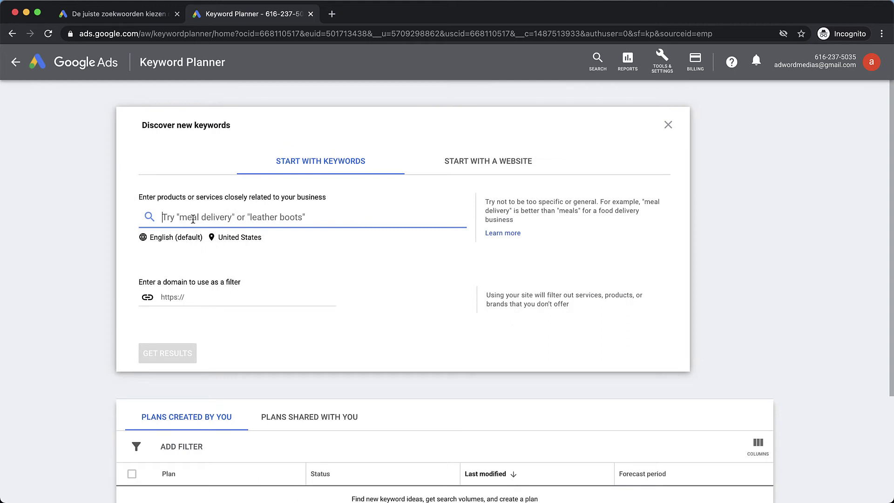
Target keyword ideas to Persian language and all locations, removing United States
{"action": "left_click", "coordinate": [166, 238]}
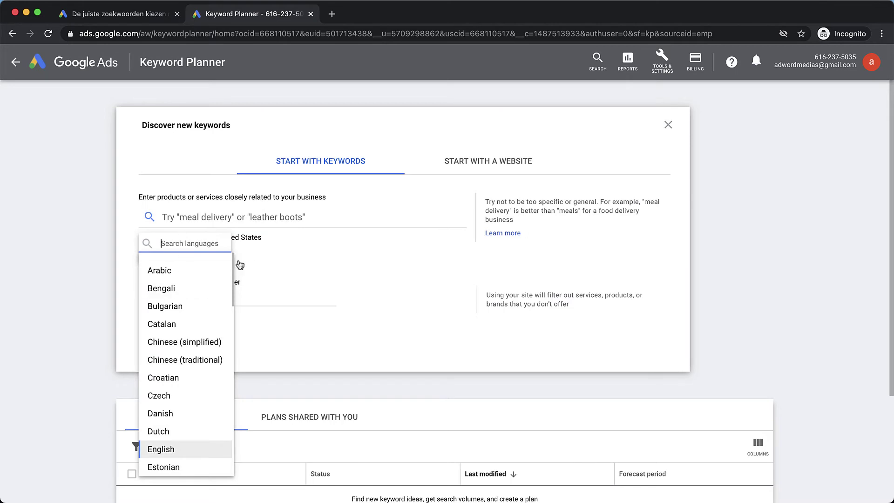
{"action": "type", "text": "pers"}
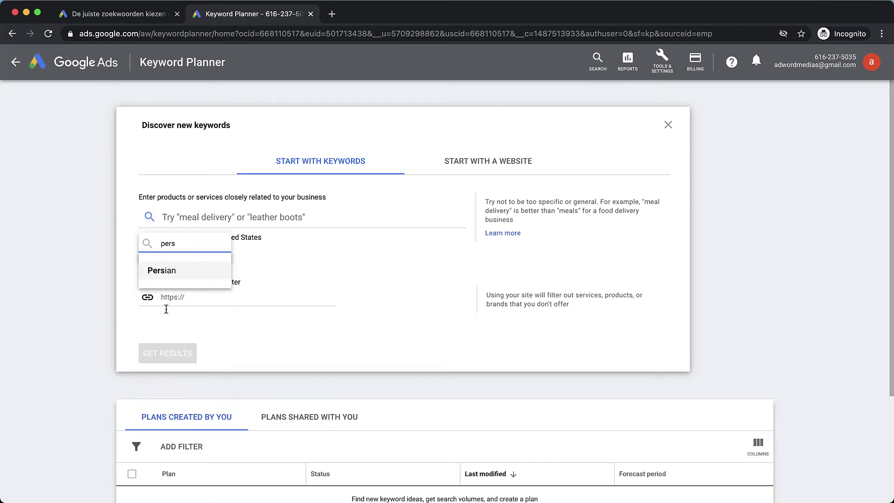
{"action": "left_click", "coordinate": [171, 271]}
{"action": "left_click", "coordinate": [205, 238]}
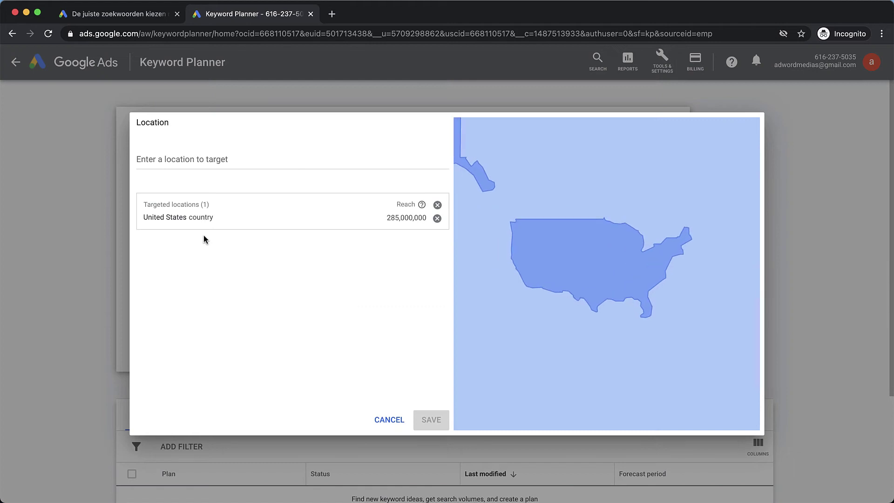
{"action": "left_click", "coordinate": [437, 218]}
{"action": "left_click", "coordinate": [427, 423]}
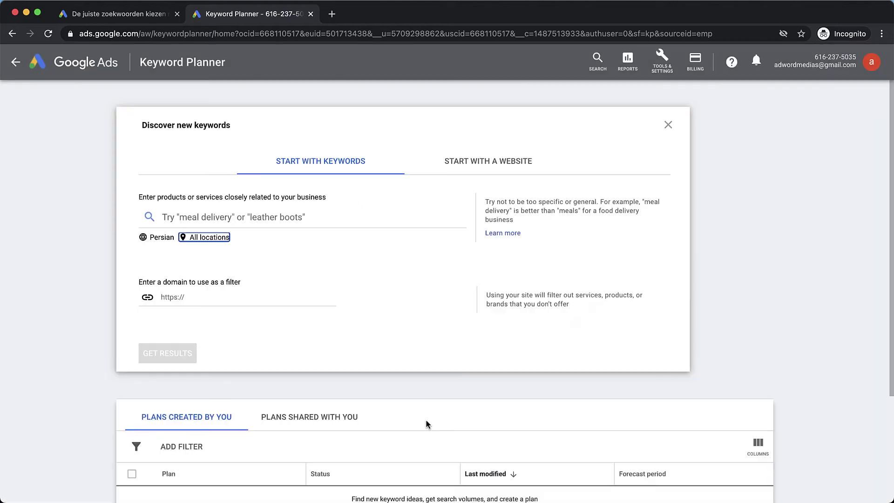
Enter seed keywords موبایل and خرید موبایل and get keyword idea results
{"action": "left_click", "coordinate": [264, 222]}
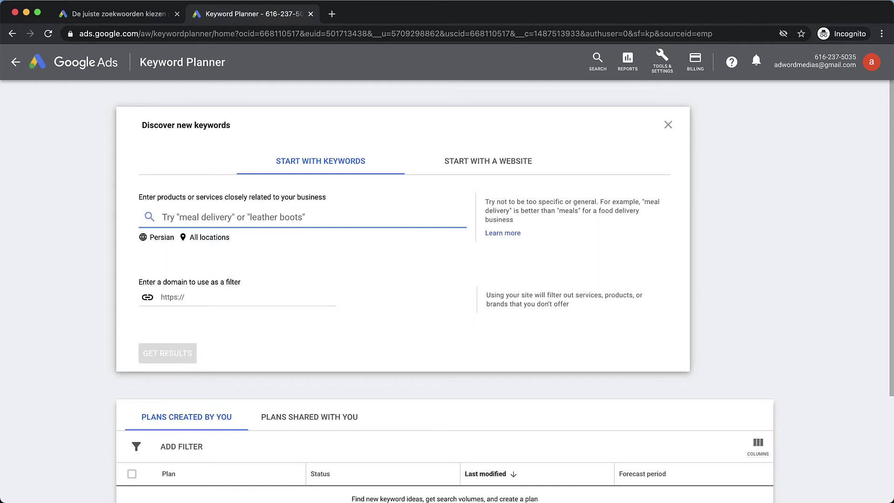
{"action": "type", "text": "موبایل"}
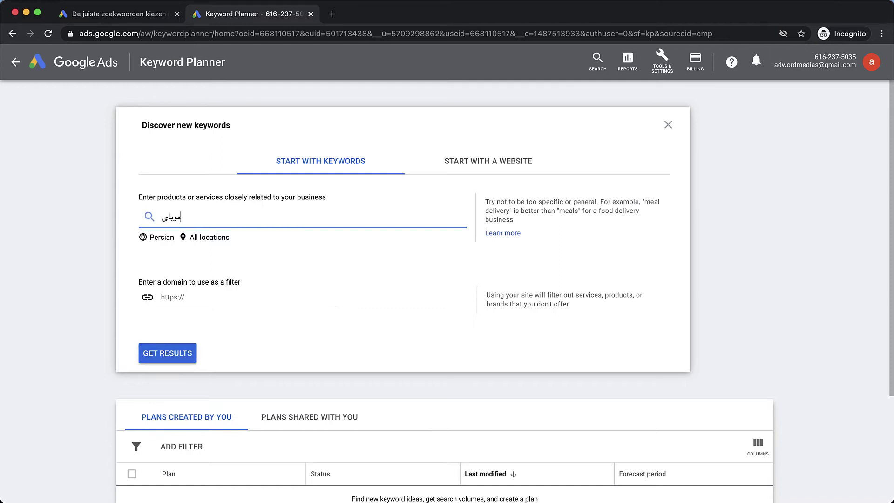
{"action": "left_click", "coordinate": [274, 260]}
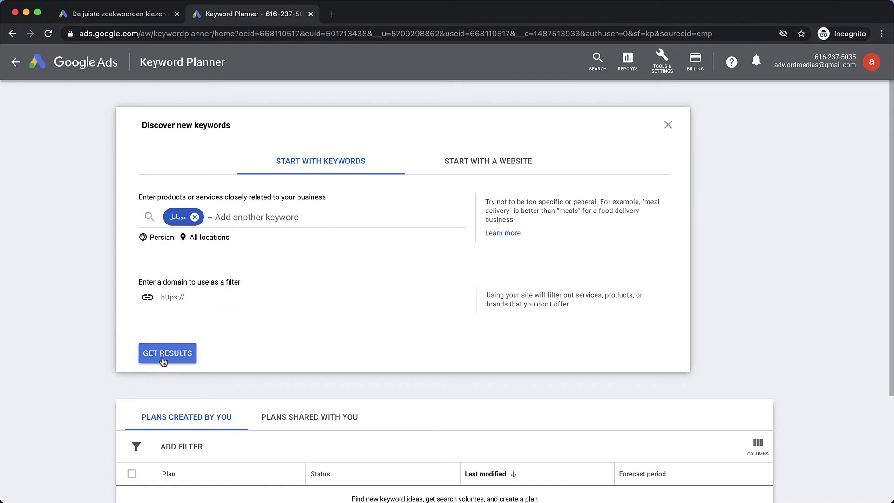
{"action": "left_click", "coordinate": [238, 222]}
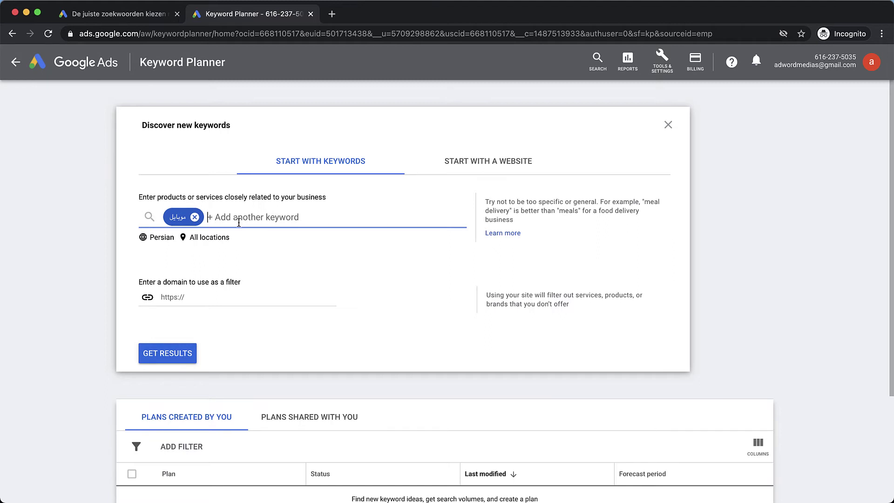
{"action": "type", "text": "خرید موبایل"}
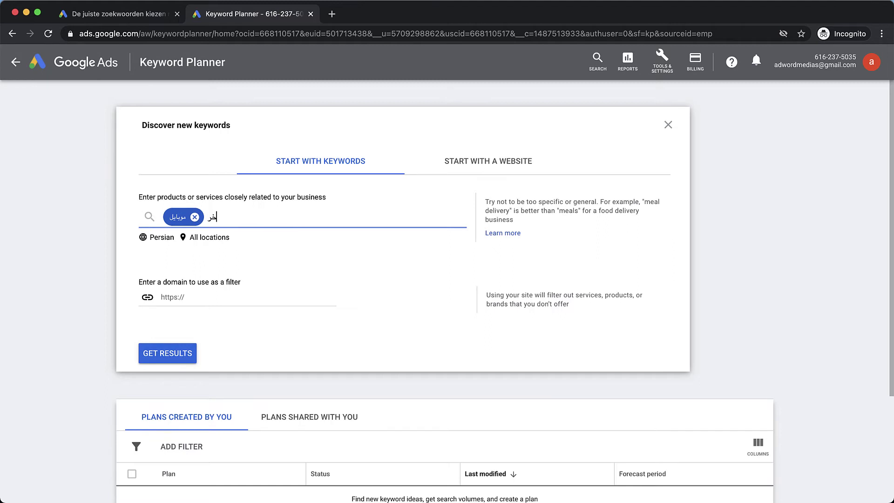
{"action": "left_click", "coordinate": [271, 296]}
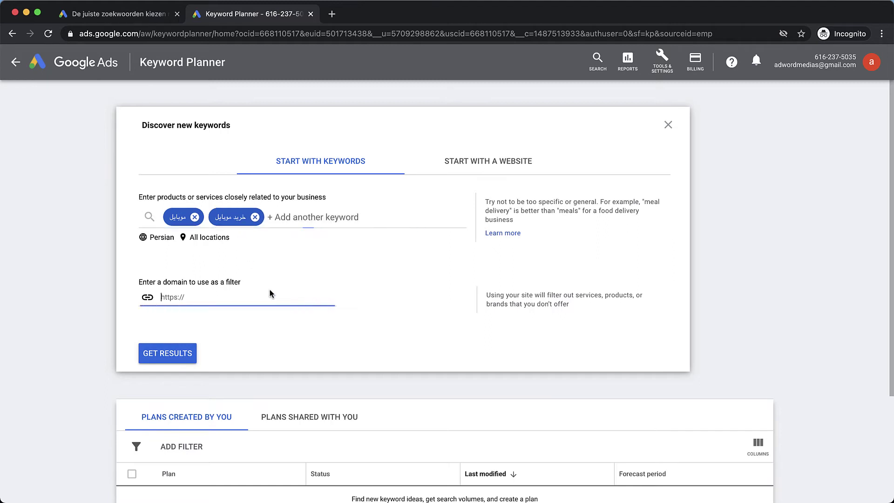
{"action": "left_click", "coordinate": [157, 358]}
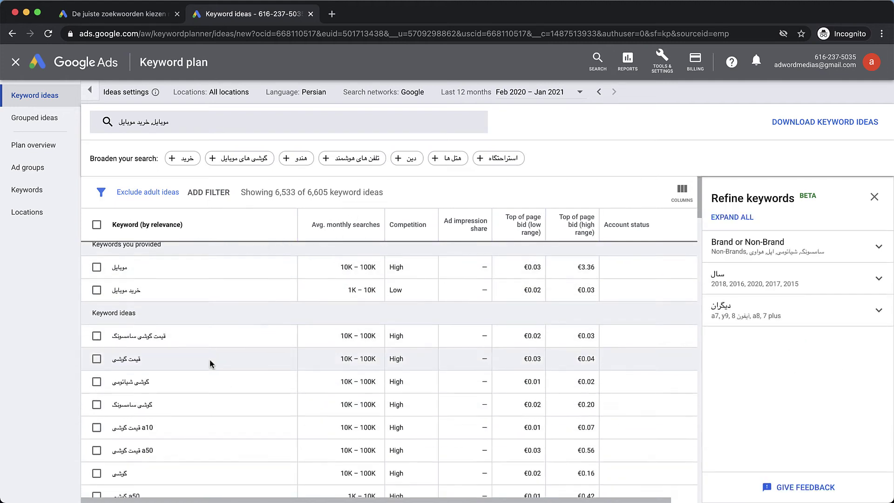
Sort the Persian keyword ideas by Avg. monthly searches, highest volume first
{"action": "scroll", "coordinate": [254, 330], "scroll_direction": "down", "scroll_amount": 3}
{"action": "scroll", "coordinate": [259, 309], "scroll_direction": "up", "scroll_amount": 3}
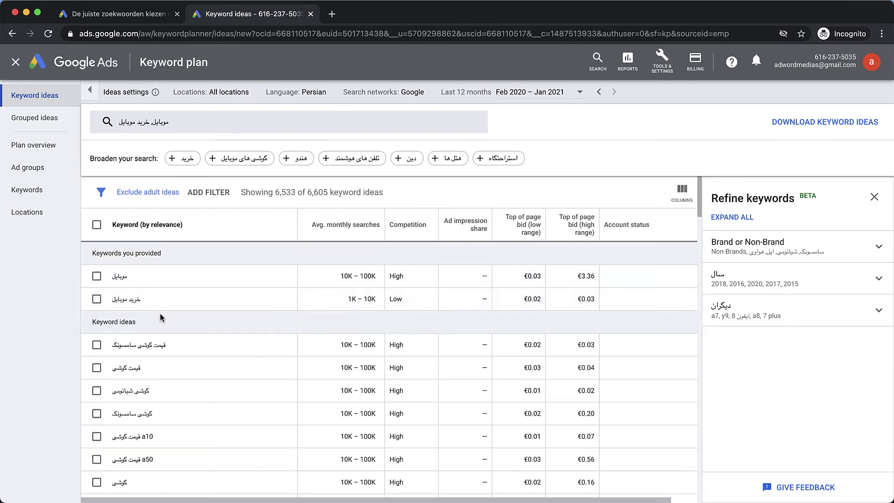
{"action": "scroll", "coordinate": [191, 339], "scroll_direction": "down", "scroll_amount": 1}
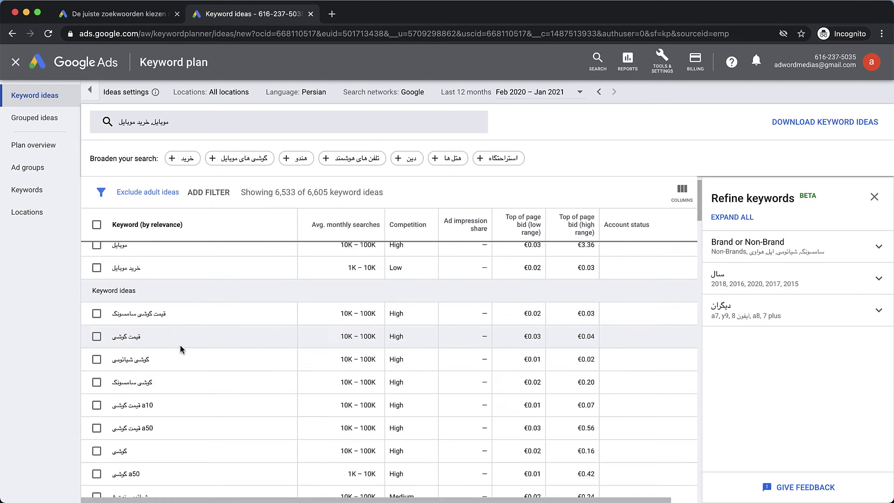
{"action": "scroll", "coordinate": [182, 349], "scroll_direction": "down", "scroll_amount": 1}
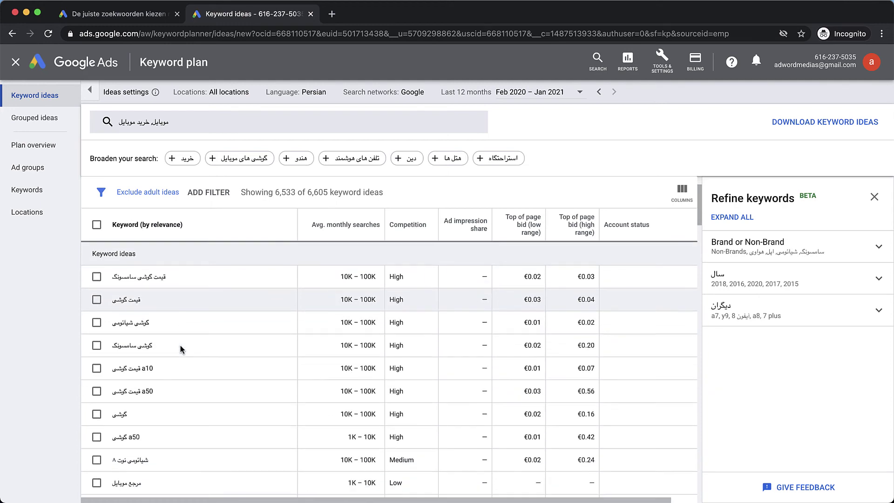
{"action": "scroll", "coordinate": [168, 397], "scroll_direction": "down", "scroll_amount": 3}
{"action": "scroll", "coordinate": [168, 398], "scroll_direction": "up", "scroll_amount": 5}
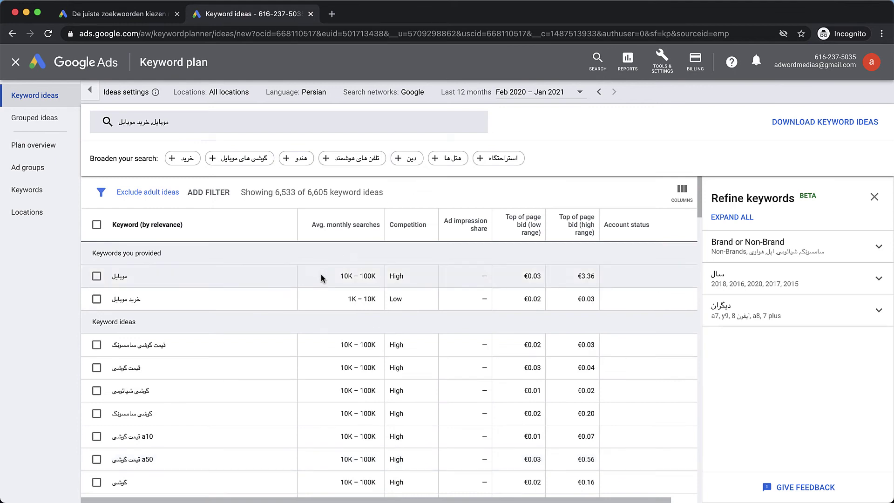
{"action": "left_click", "coordinate": [345, 227]}
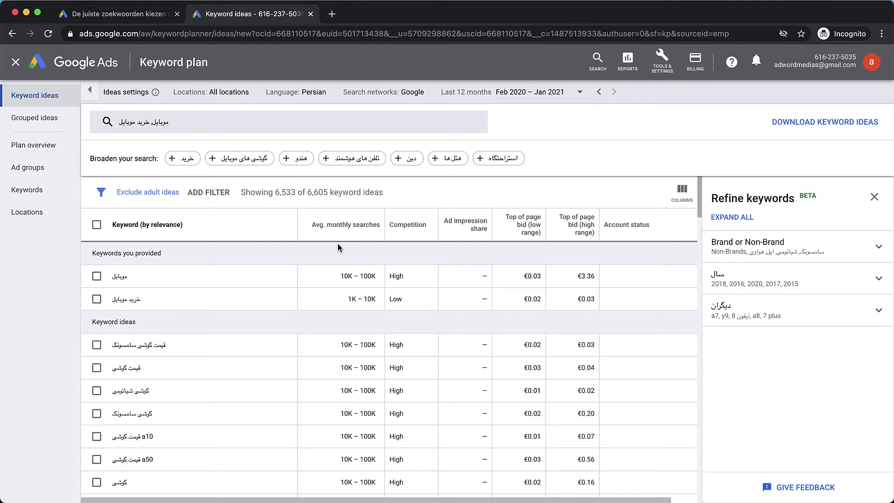
{"action": "left_click", "coordinate": [347, 229]}
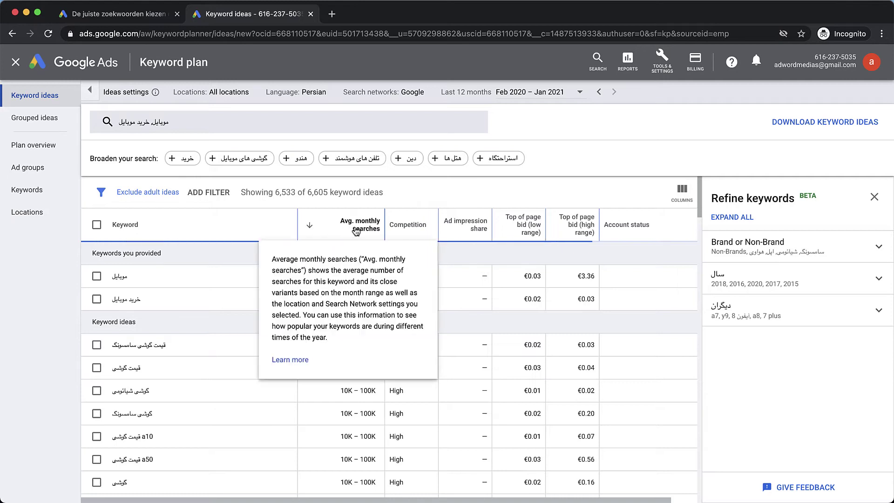
{"action": "left_click", "coordinate": [348, 232]}
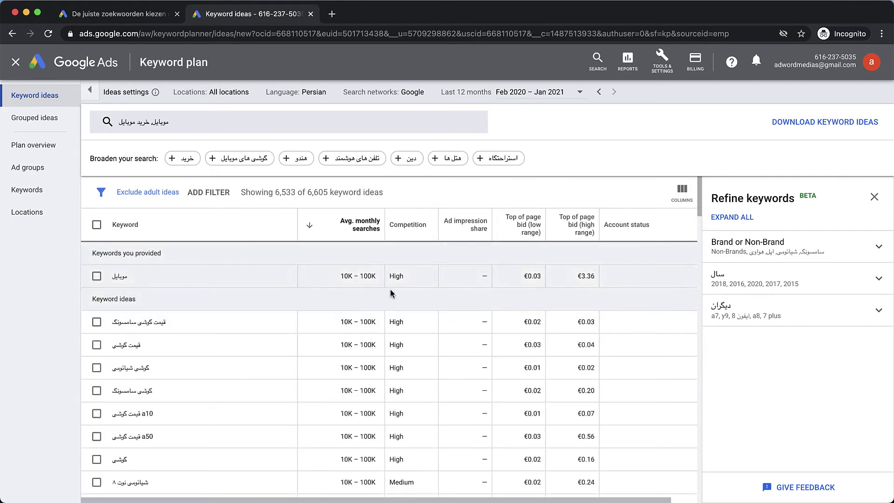
{"action": "scroll", "coordinate": [342, 363], "scroll_direction": "down", "scroll_amount": 5}
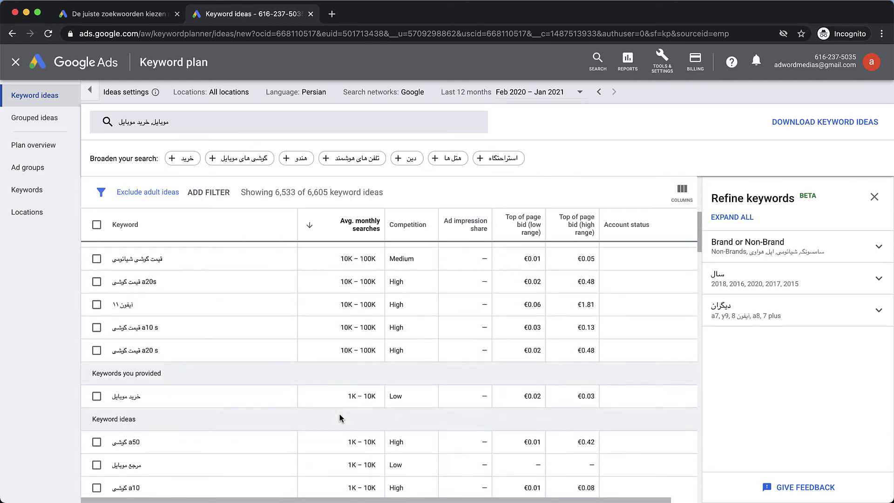
{"action": "scroll", "coordinate": [341, 417], "scroll_direction": "up", "scroll_amount": 5}
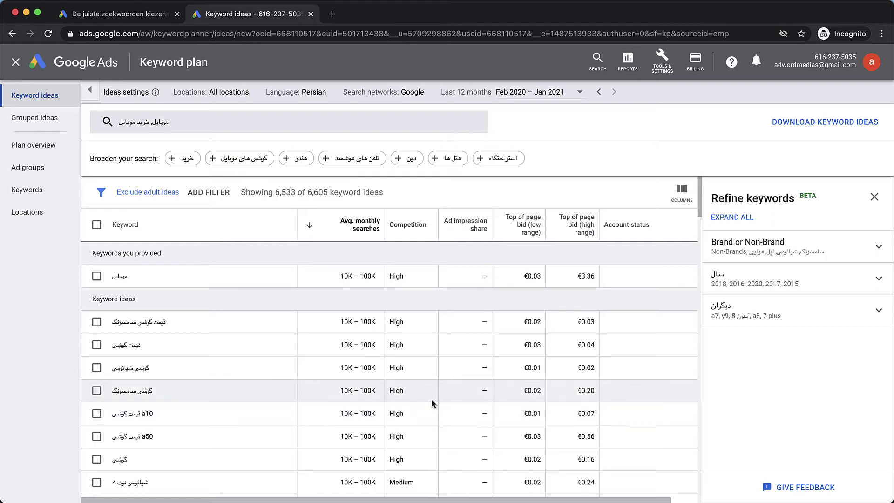
Sort the keyword ideas by Competition, lowest first, and scan the list
{"action": "mouse_move", "coordinate": [415, 227]}
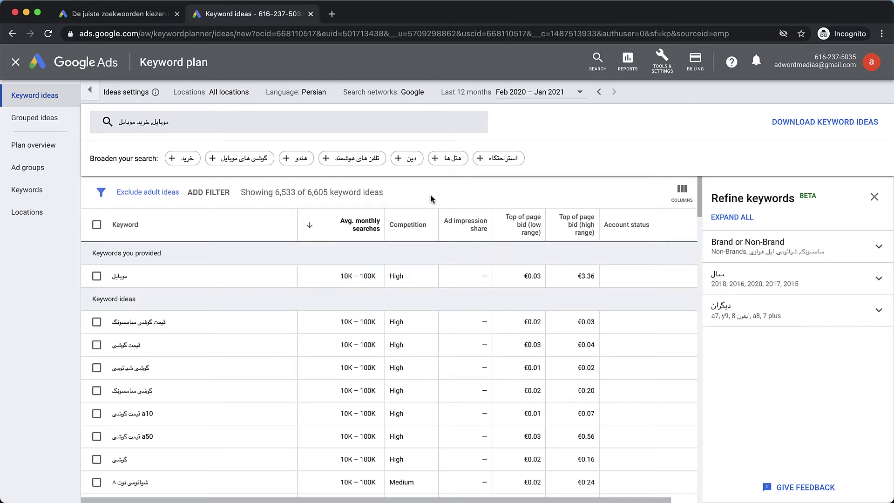
{"action": "left_click", "coordinate": [407, 227]}
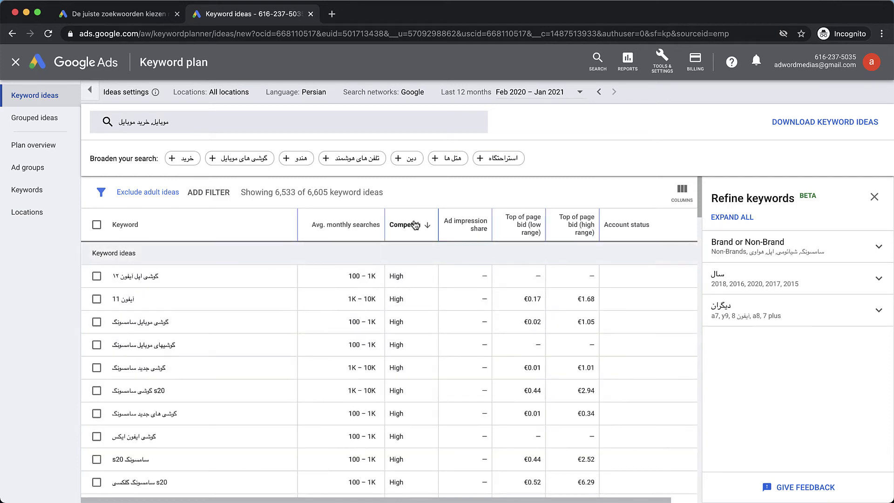
{"action": "left_click", "coordinate": [419, 231]}
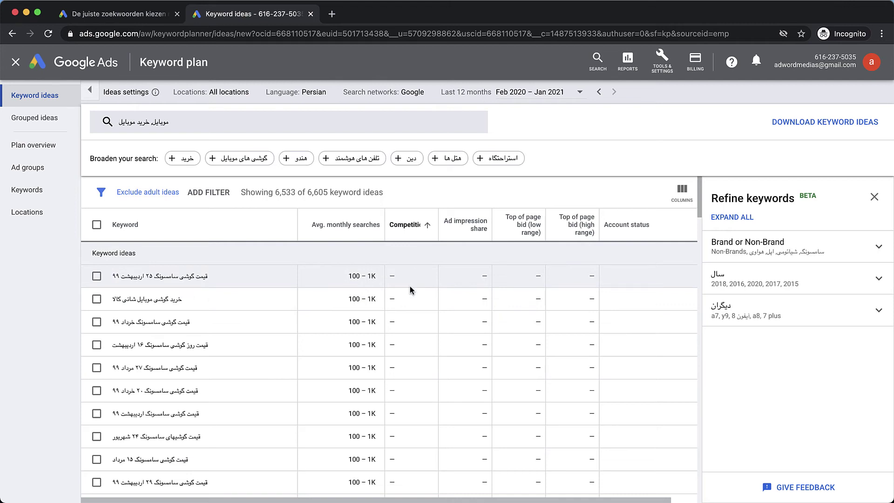
{"action": "scroll", "coordinate": [410, 290], "scroll_direction": "down", "scroll_amount": 2}
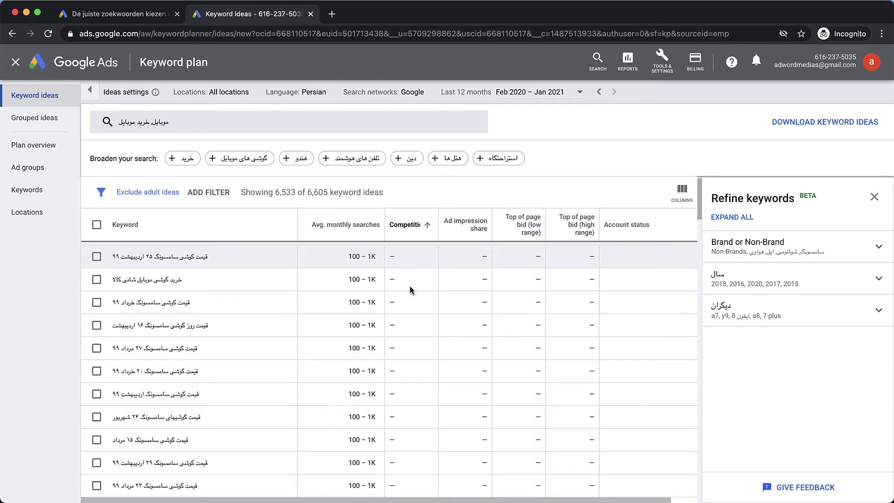
{"action": "scroll", "coordinate": [409, 287], "scroll_direction": "up", "scroll_amount": 1}
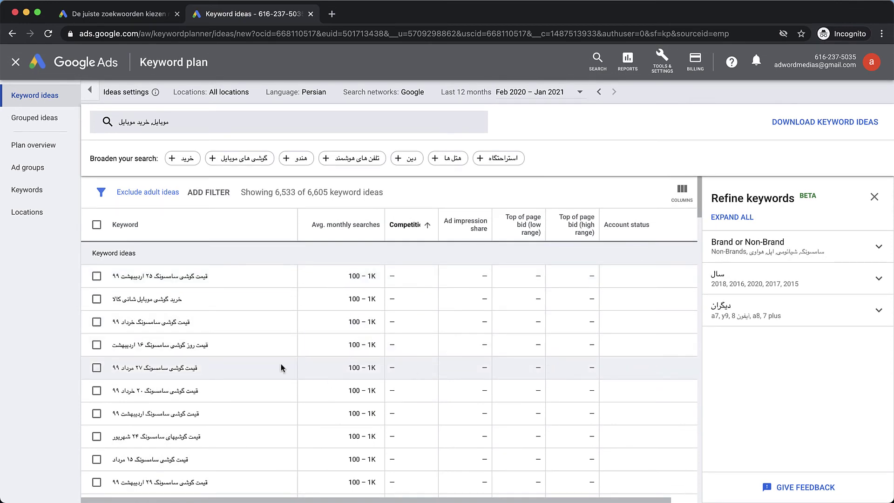
{"action": "scroll", "coordinate": [255, 321], "scroll_direction": "down", "scroll_amount": 1}
{"action": "scroll", "coordinate": [254, 321], "scroll_direction": "up", "scroll_amount": 1}
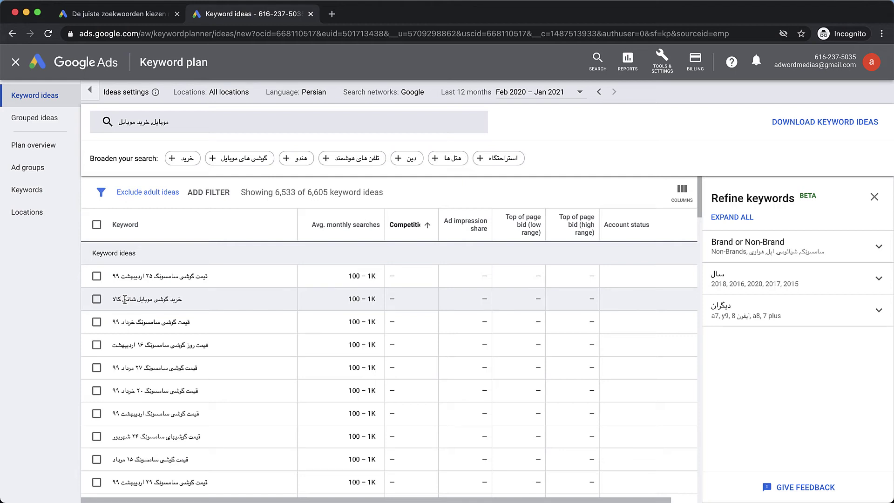
{"action": "scroll", "coordinate": [291, 330], "scroll_direction": "down", "scroll_amount": 5}
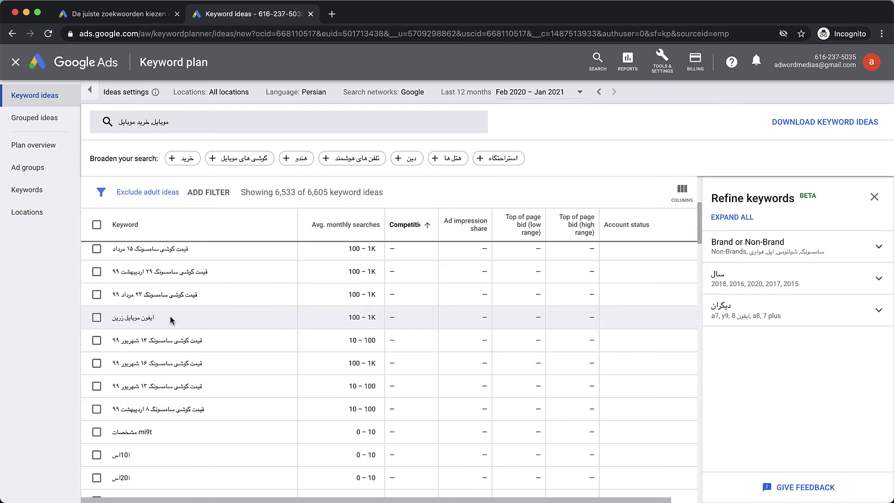
{"action": "scroll", "coordinate": [170, 317], "scroll_direction": "down", "scroll_amount": 3}
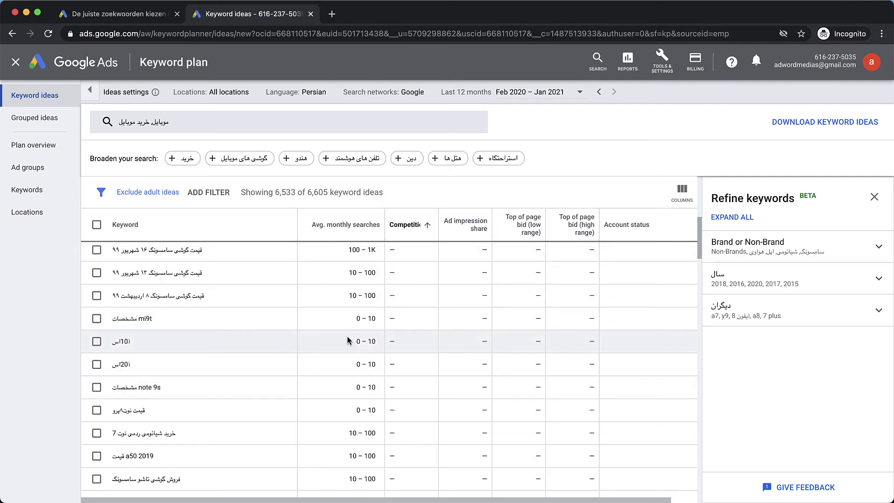
Review low-competition keywords like mi9t (0 – 10 searches), then re-sort competition highest first
{"action": "left_click_drag", "start_coordinate": [354, 319], "coordinate": [376, 321]}
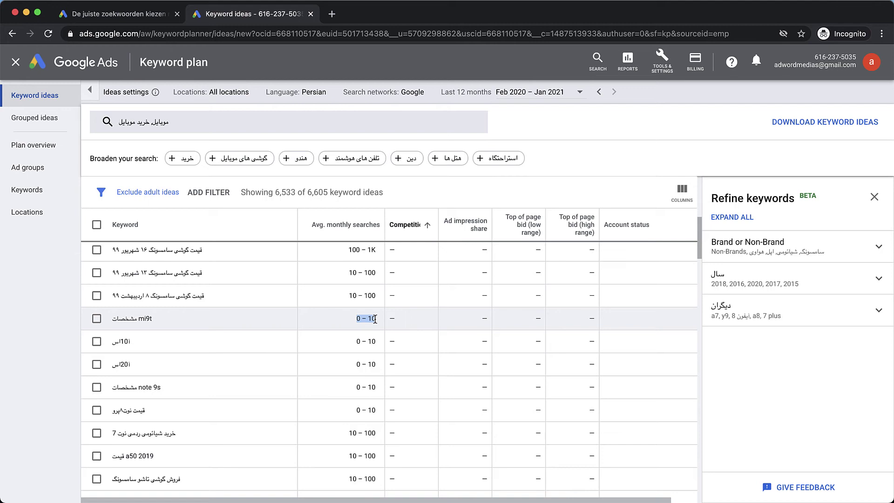
{"action": "scroll", "coordinate": [354, 326], "scroll_direction": "down", "scroll_amount": 3}
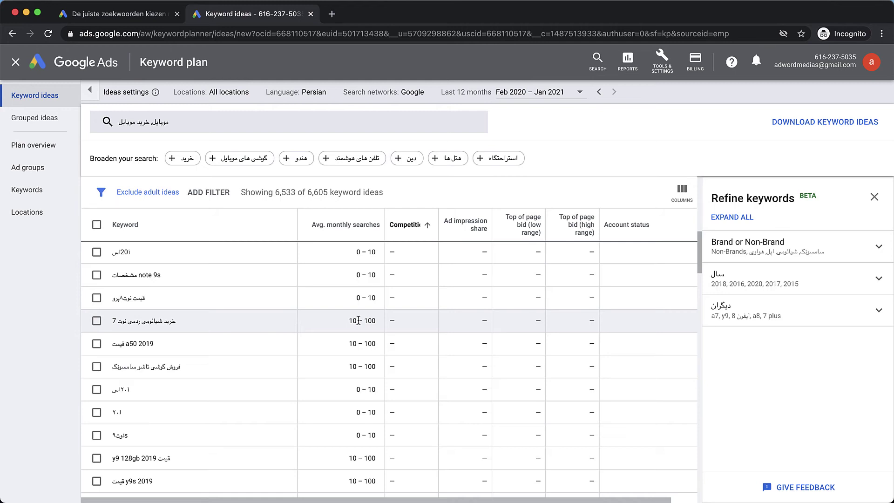
{"action": "scroll", "coordinate": [333, 380], "scroll_direction": "down", "scroll_amount": 3}
{"action": "scroll", "coordinate": [333, 379], "scroll_direction": "down", "scroll_amount": 1}
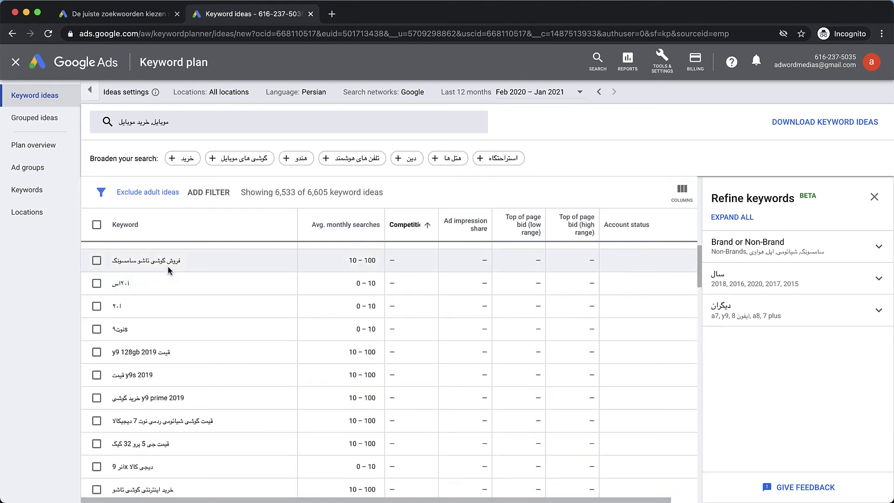
{"action": "scroll", "coordinate": [167, 266], "scroll_direction": "up", "scroll_amount": 1}
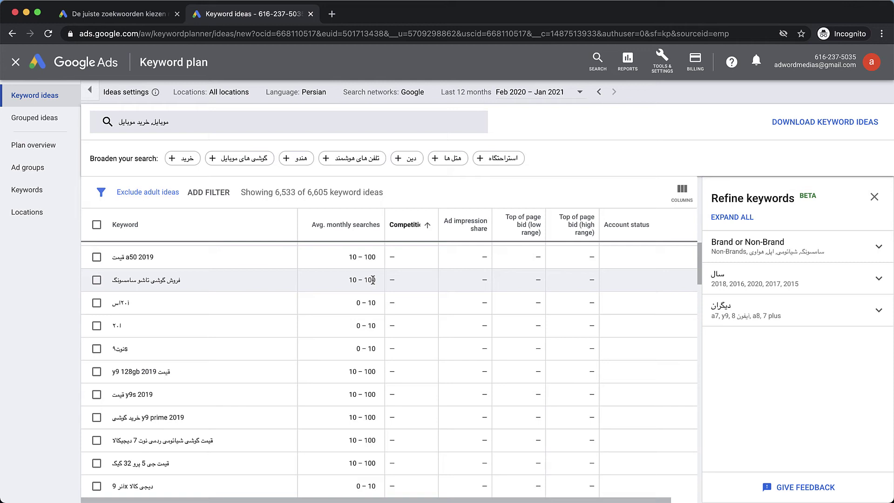
{"action": "left_click_drag", "start_coordinate": [376, 302], "coordinate": [352, 303]}
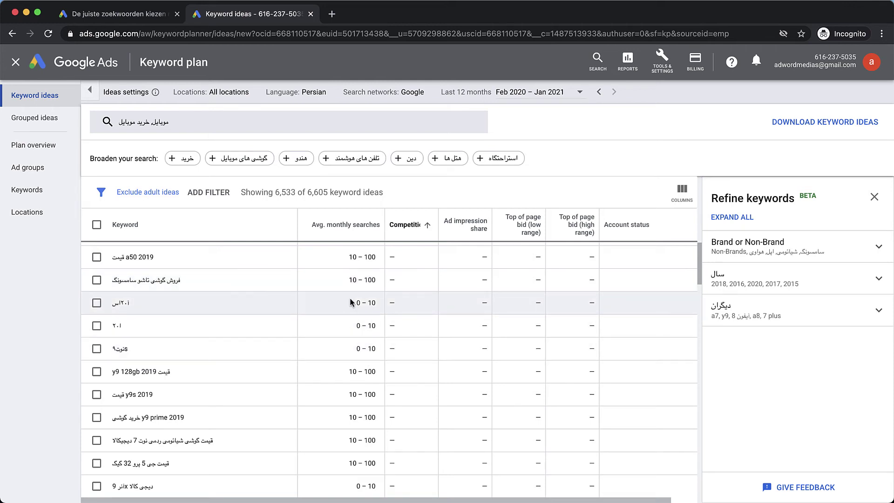
{"action": "scroll", "coordinate": [353, 303], "scroll_direction": "up", "scroll_amount": 4}
{"action": "scroll", "coordinate": [353, 303], "scroll_direction": "down", "scroll_amount": 6}
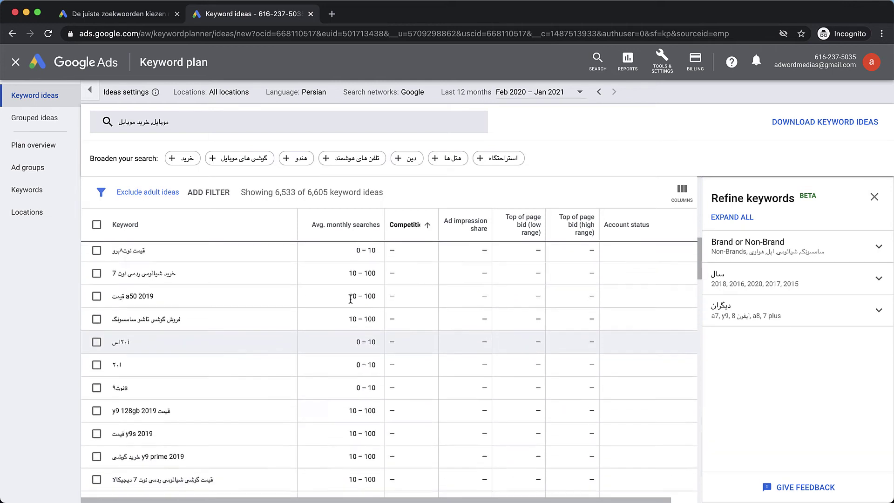
{"action": "scroll", "coordinate": [351, 301], "scroll_direction": "up", "scroll_amount": 5}
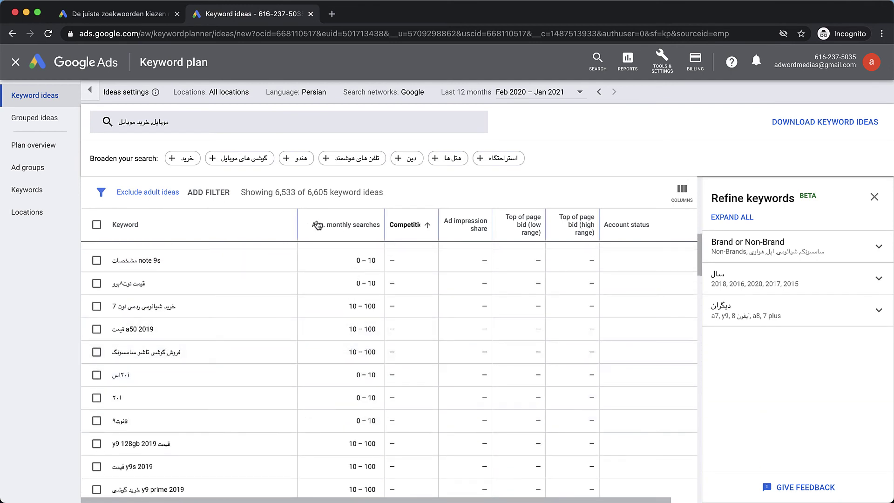
{"action": "mouse_move", "coordinate": [338, 233]}
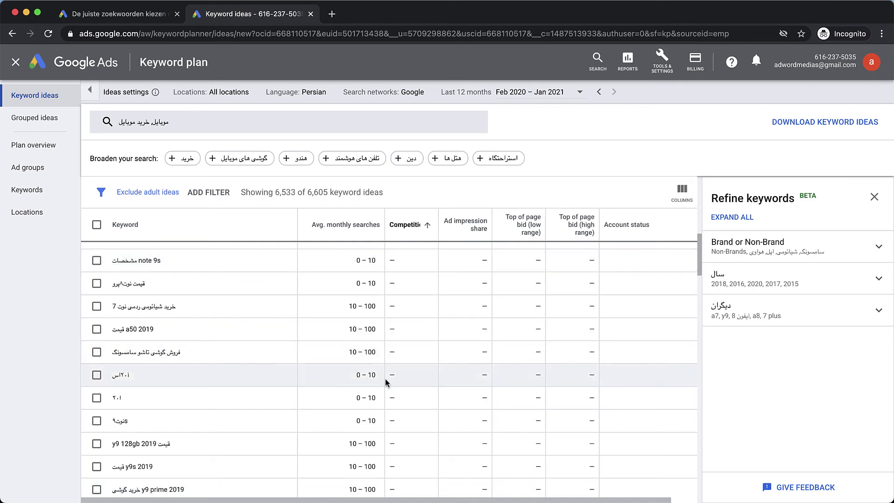
{"action": "scroll", "coordinate": [390, 405], "scroll_direction": "down", "scroll_amount": 3}
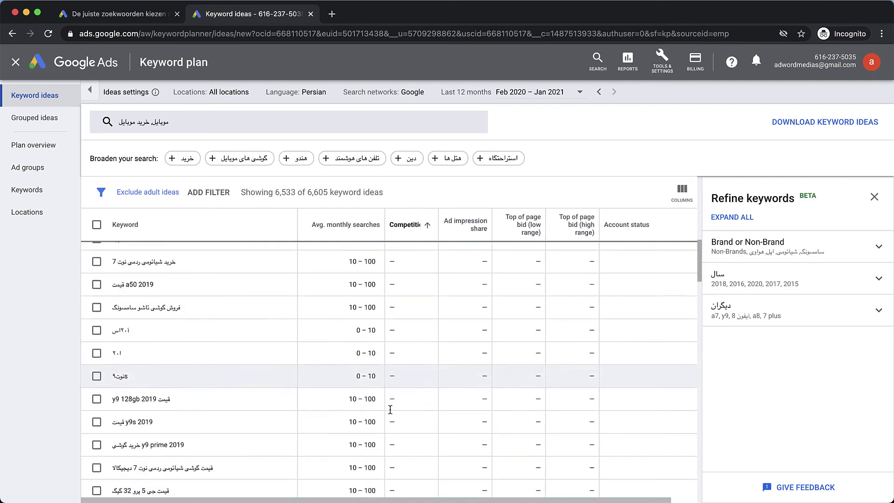
{"action": "scroll", "coordinate": [390, 413], "scroll_direction": "down", "scroll_amount": 1}
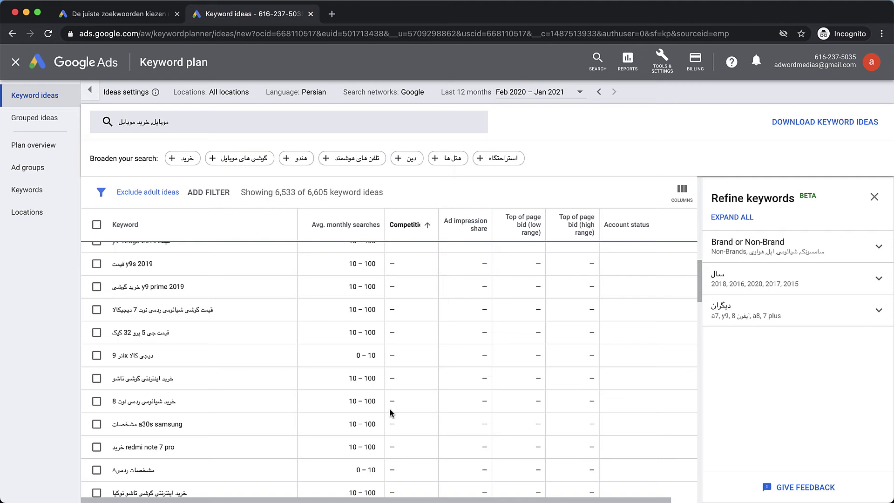
{"action": "left_click", "coordinate": [412, 229]}
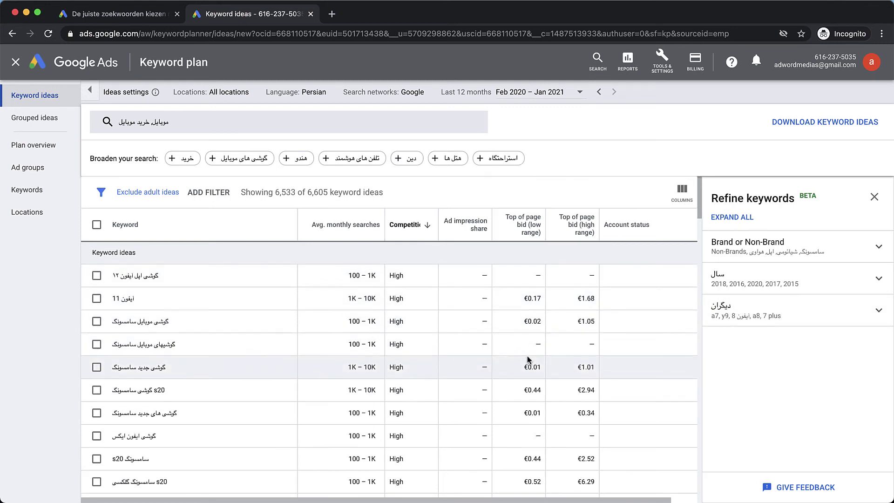
Open a blank incognito tab beside the competition-sorted Keyword Planner results
{"action": "mouse_move", "coordinate": [481, 232]}
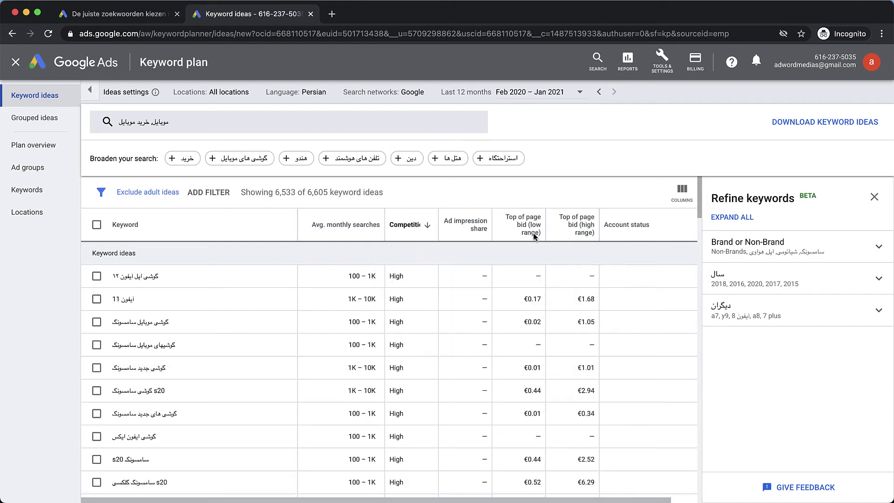
{"action": "mouse_move", "coordinate": [532, 229]}
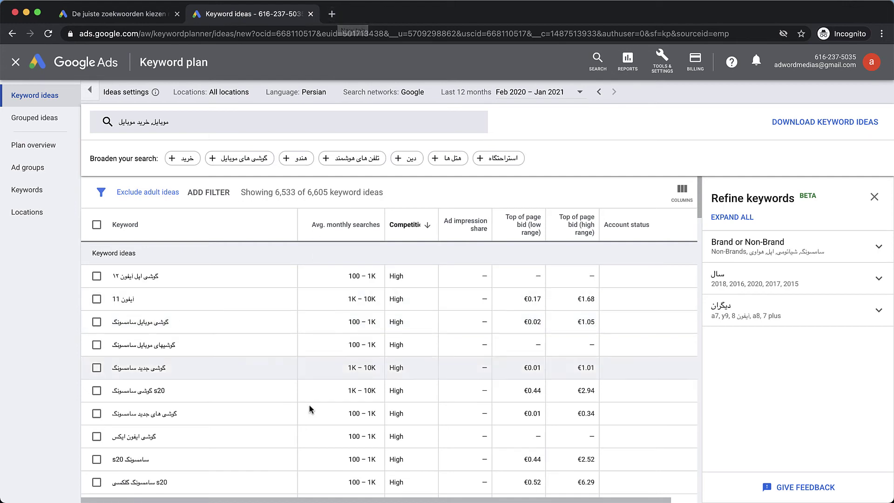
{"action": "left_click", "coordinate": [333, 13]}
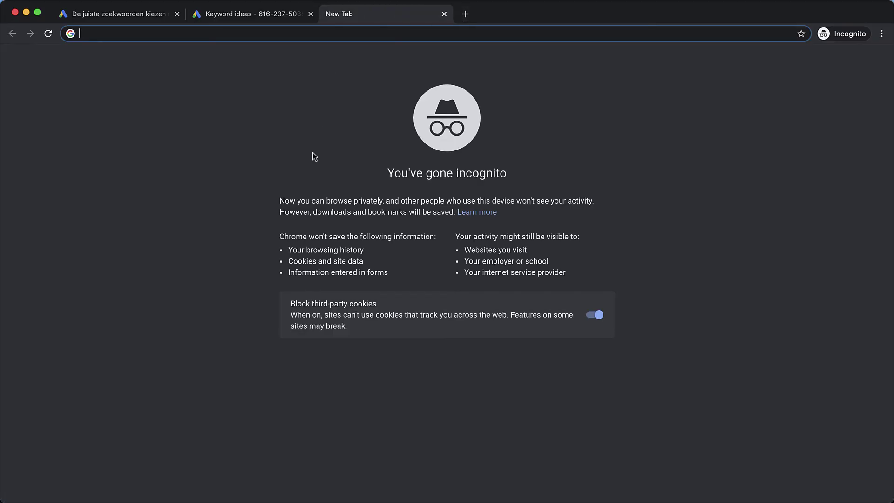
Search Google for 'ubersuggest'
{"action": "type", "text": "ubersugges"}
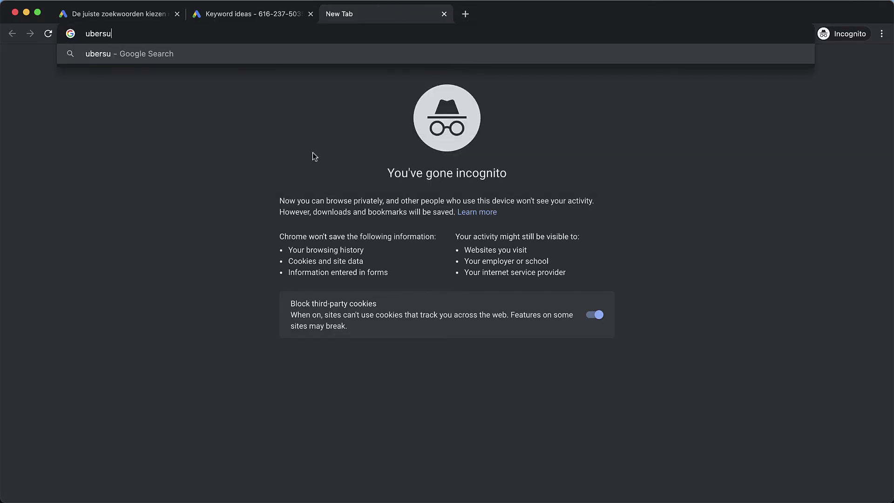
{"action": "type", "text": "t"}
{"action": "key", "text": "Return"}
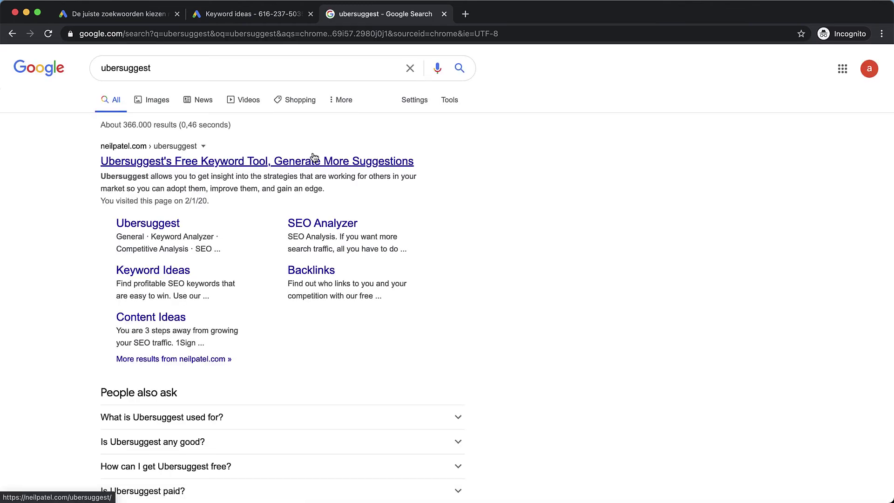
{"action": "left_click", "coordinate": [314, 158]}
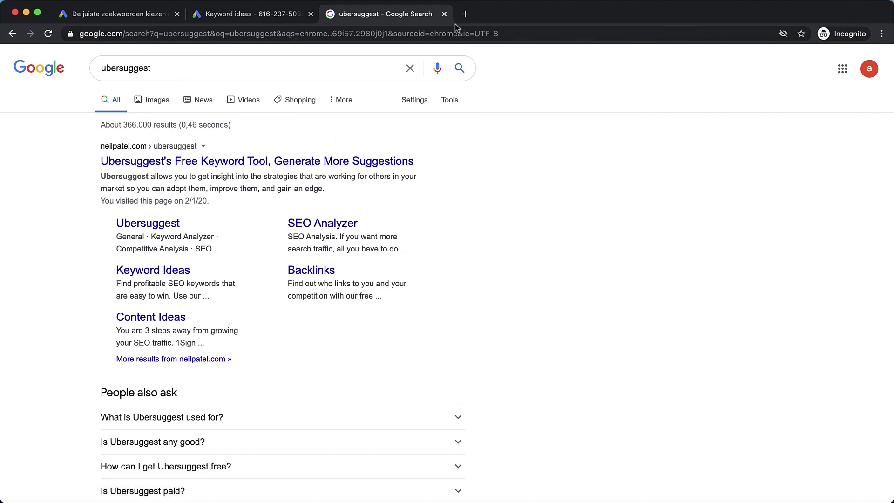
Search 'keyword suggestion tool' in another tab, skim results, and return to Keyword Planner
{"action": "left_click", "coordinate": [465, 14]}
{"action": "type", "text": "keyword"}
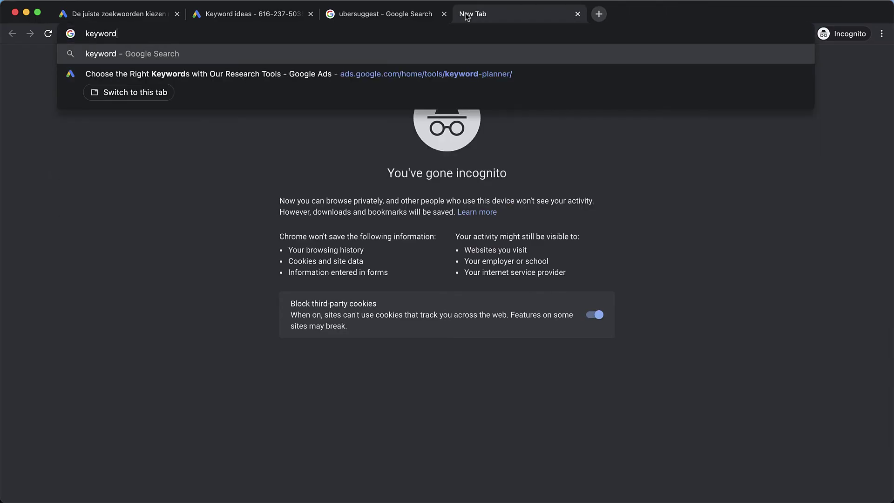
{"action": "type", "text": " suggekeyword suggestion "}
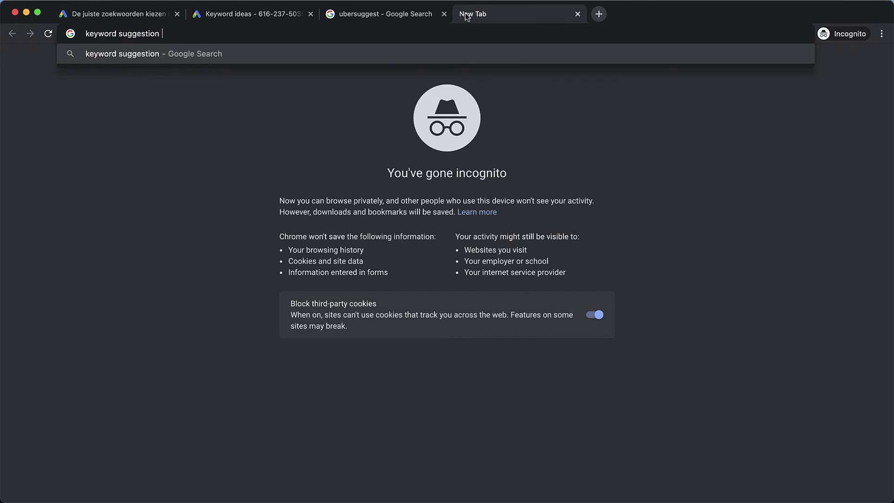
{"action": "type", "text": "tools"}
{"action": "key", "text": "Return"}
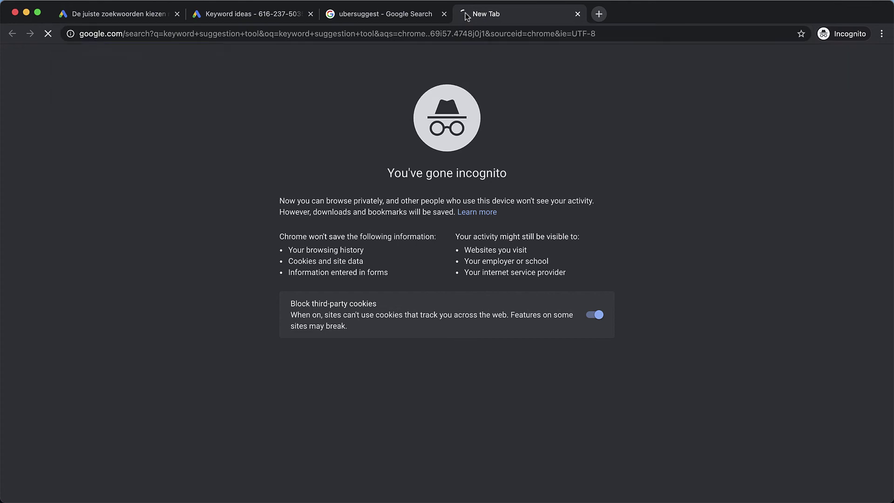
{"action": "scroll", "coordinate": [242, 253], "scroll_direction": "down", "scroll_amount": 3}
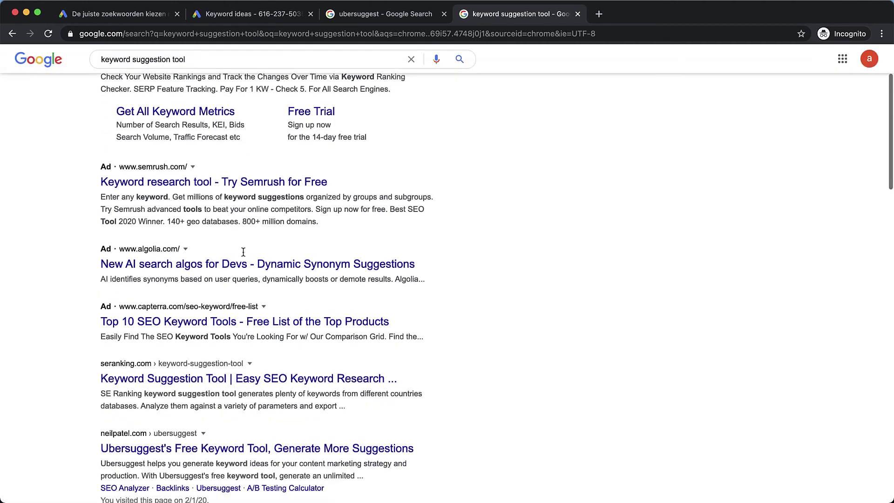
{"action": "scroll", "coordinate": [215, 179], "scroll_direction": "down", "scroll_amount": 1}
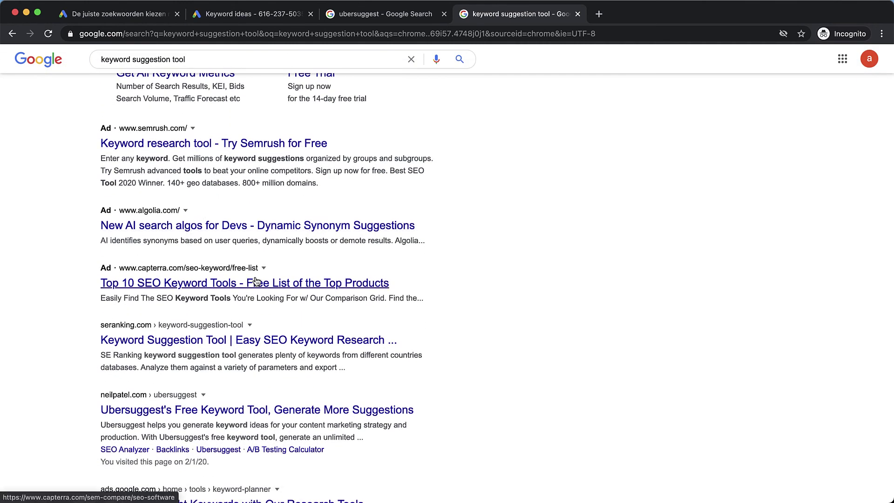
{"action": "scroll", "coordinate": [256, 281], "scroll_direction": "down", "scroll_amount": 2}
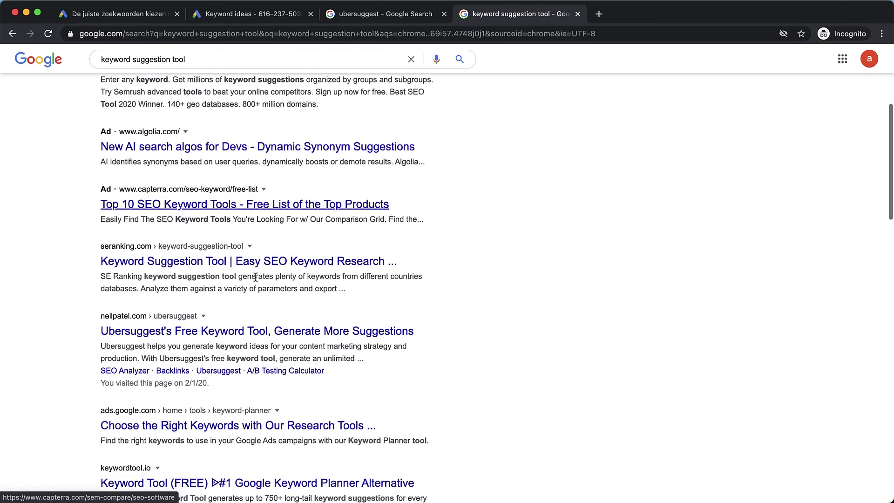
{"action": "scroll", "coordinate": [357, 290], "scroll_direction": "down", "scroll_amount": 4}
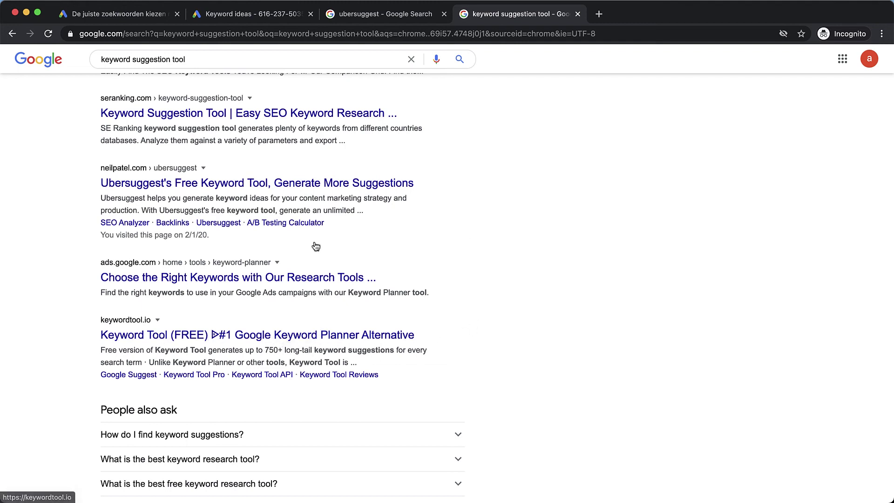
{"action": "scroll", "coordinate": [624, 257], "scroll_direction": "up", "scroll_amount": 8}
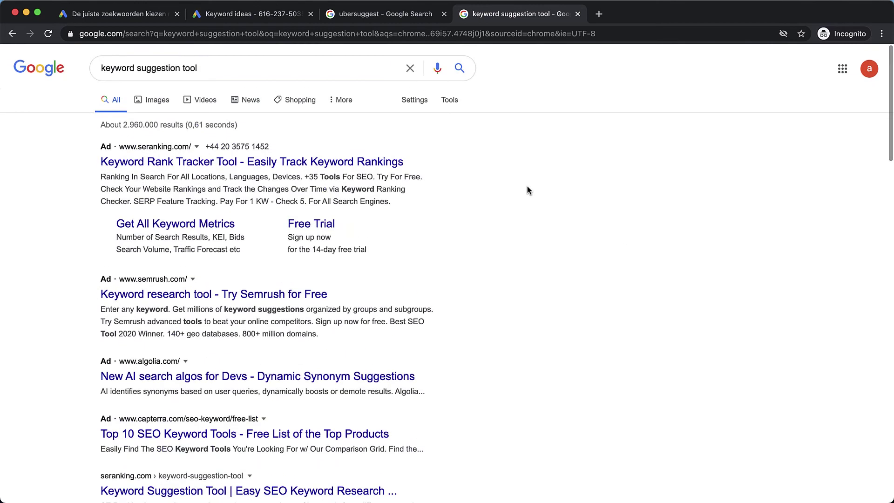
{"action": "left_click", "coordinate": [359, 23]}
{"action": "left_click", "coordinate": [259, 19]}
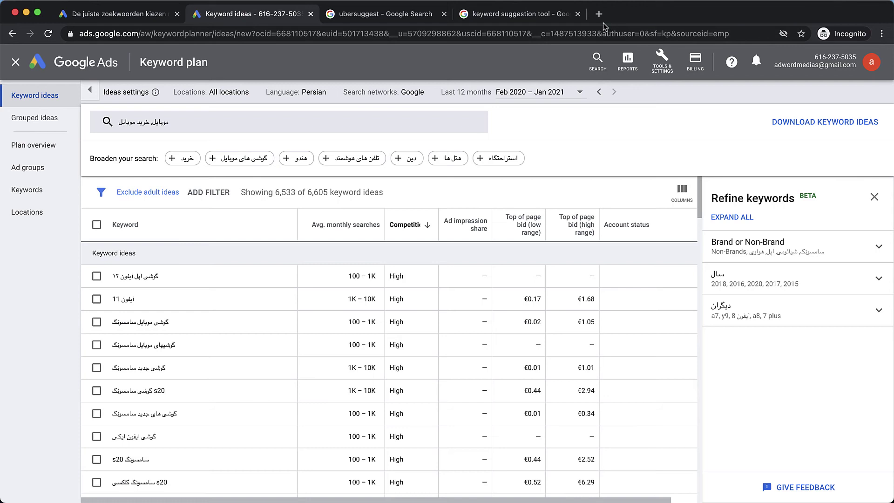
Close the keyword suggestion tool tab, open the top Ubersuggest result, and accept cookies
{"action": "left_click", "coordinate": [578, 14]}
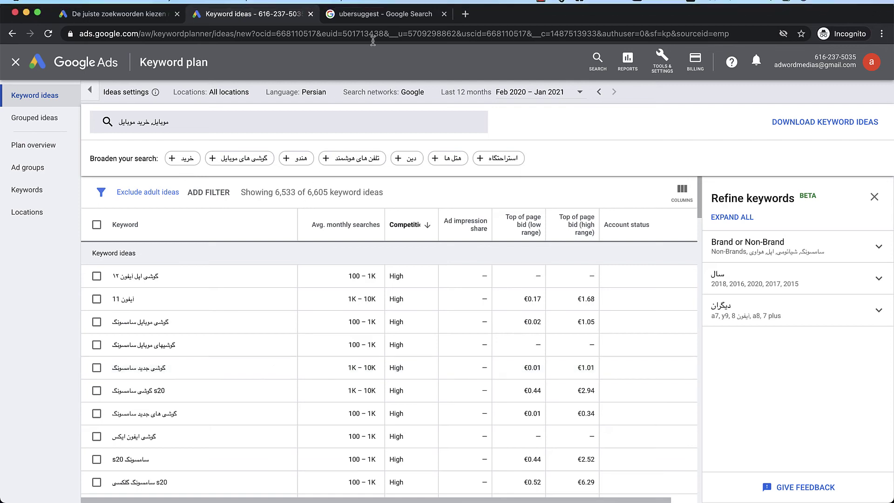
{"action": "left_click", "coordinate": [364, 19]}
{"action": "left_click", "coordinate": [181, 172]}
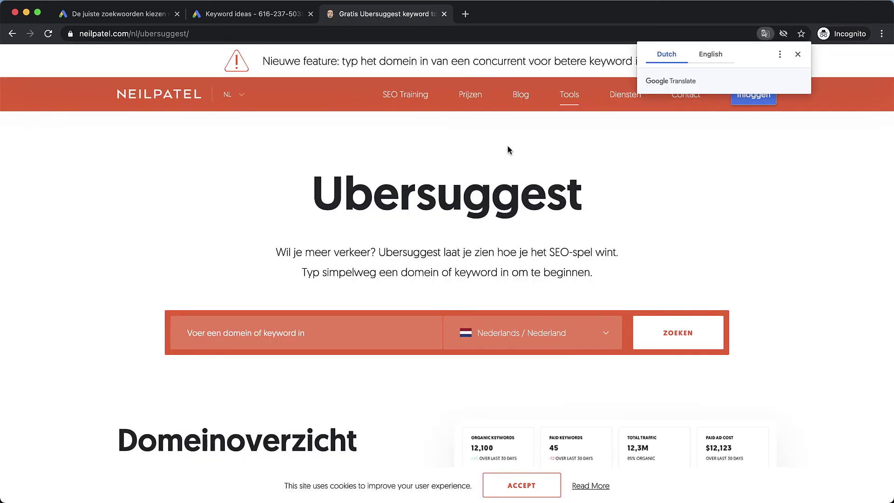
{"action": "left_click", "coordinate": [798, 54]}
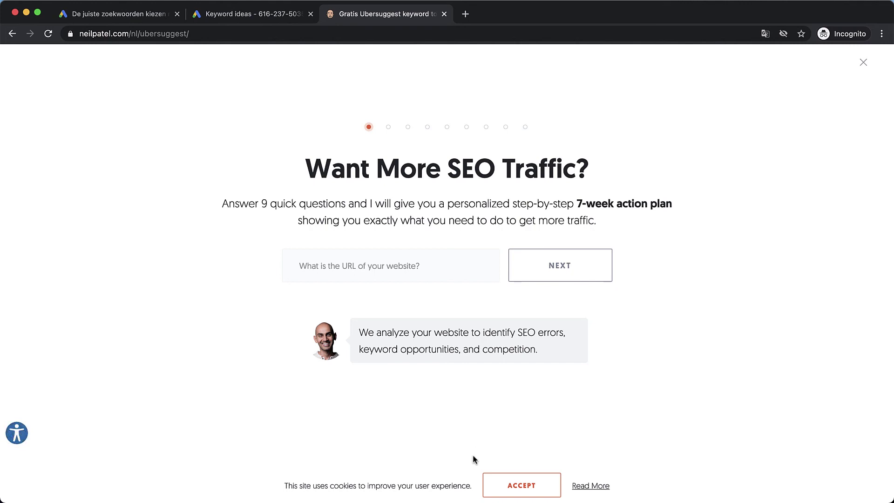
{"action": "left_click", "coordinate": [489, 482]}
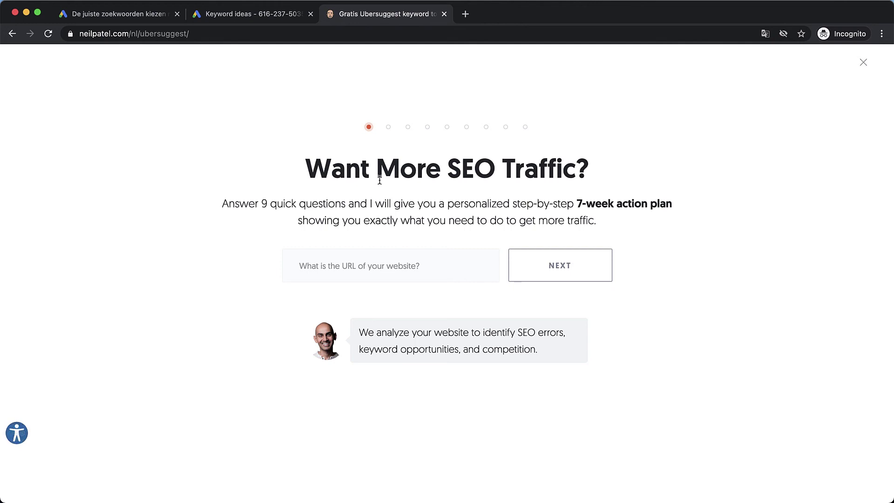
Replace the Ubersuggest page address with a new 'ubersuggest' entry
{"action": "left_click_drag", "start_coordinate": [129, 32], "coordinate": [206, 40]}
{"action": "key", "text": "super+a"}
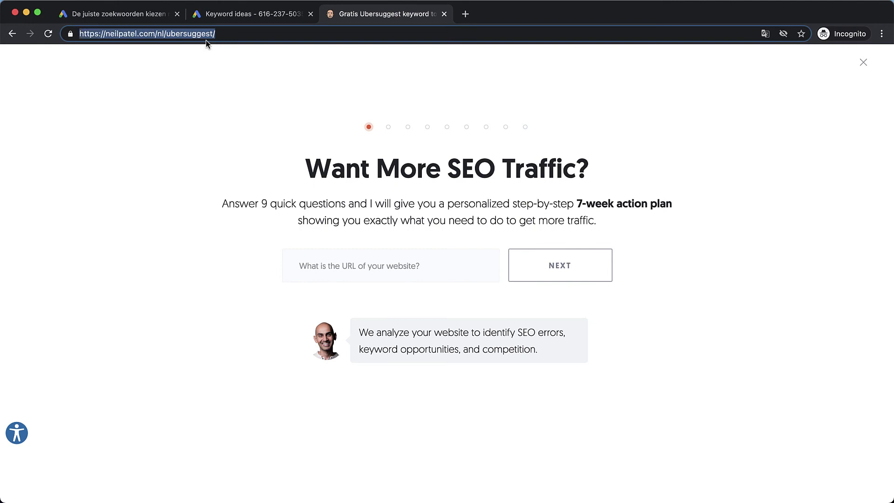
{"action": "type", "text": "u"}
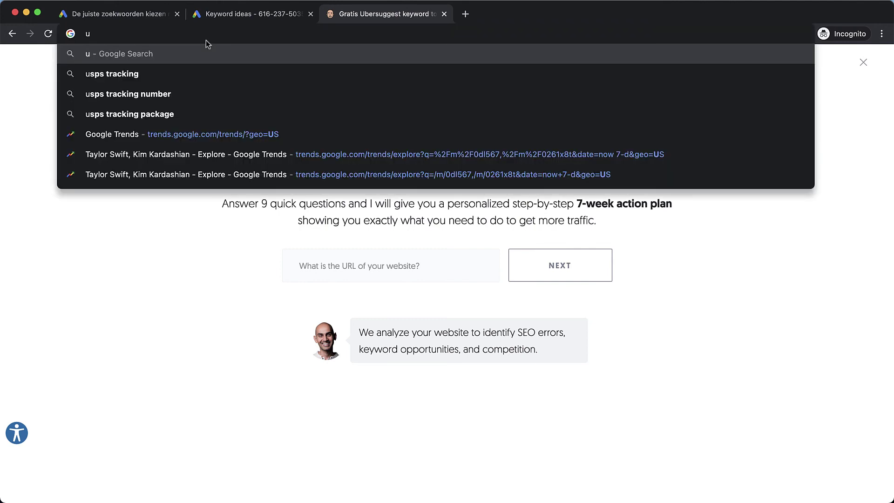
{"action": "type", "text": "bersuggest"}
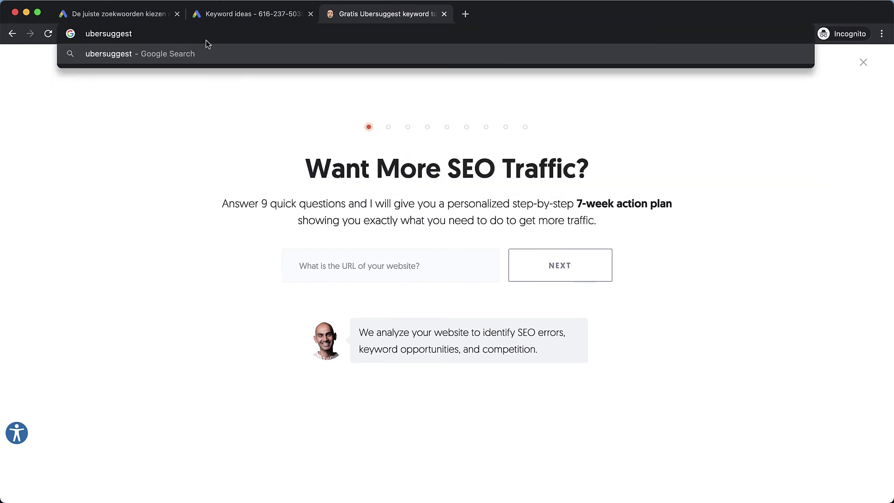
Search Google for ubersuggest and open the Ubersuggest result in a new tab
{"action": "key", "text": "Return"}
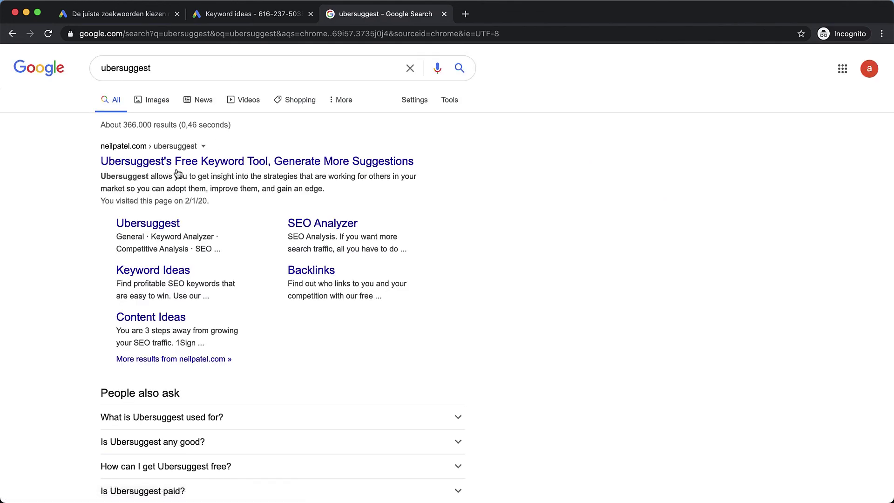
{"action": "left_click", "coordinate": [176, 162], "text": "super"}
{"action": "left_click", "coordinate": [519, 14]}
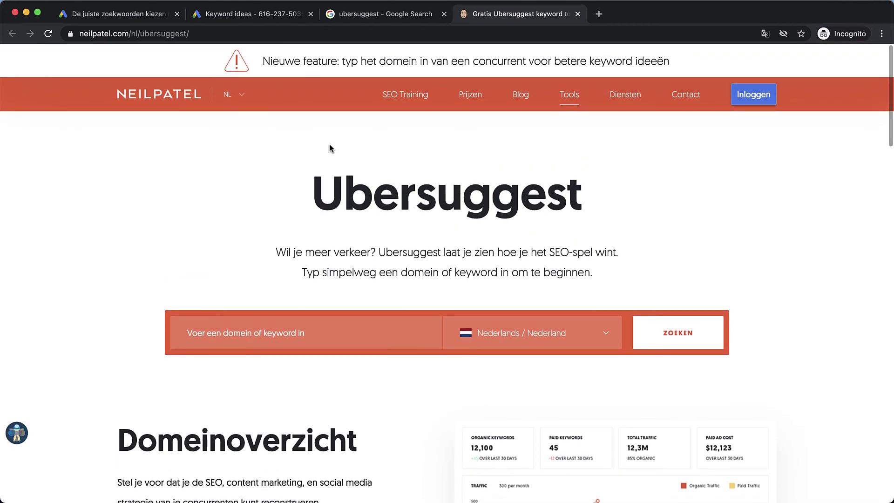
{"action": "scroll", "coordinate": [279, 195], "scroll_direction": "down", "scroll_amount": 2}
{"action": "scroll", "coordinate": [242, 233], "scroll_direction": "up", "scroll_amount": 1}
Switch the Ubersuggest site language to English [EN]
{"action": "mouse_move", "coordinate": [233, 82]}
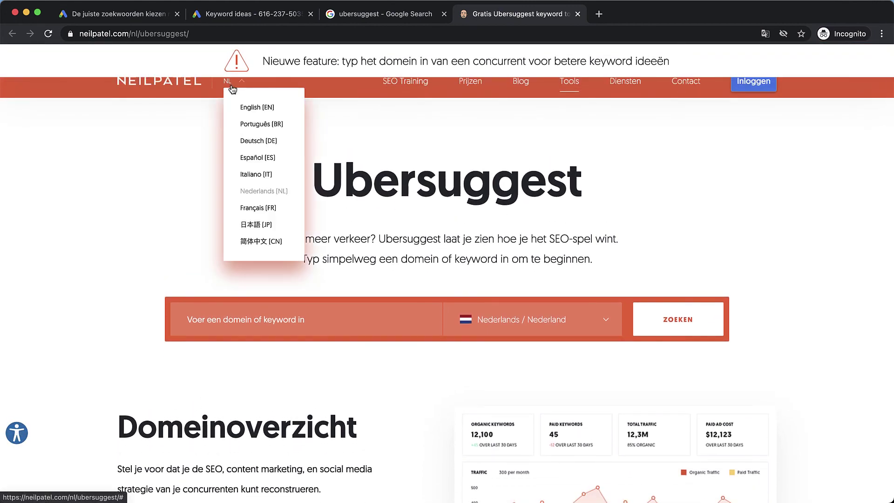
{"action": "left_click", "coordinate": [246, 109]}
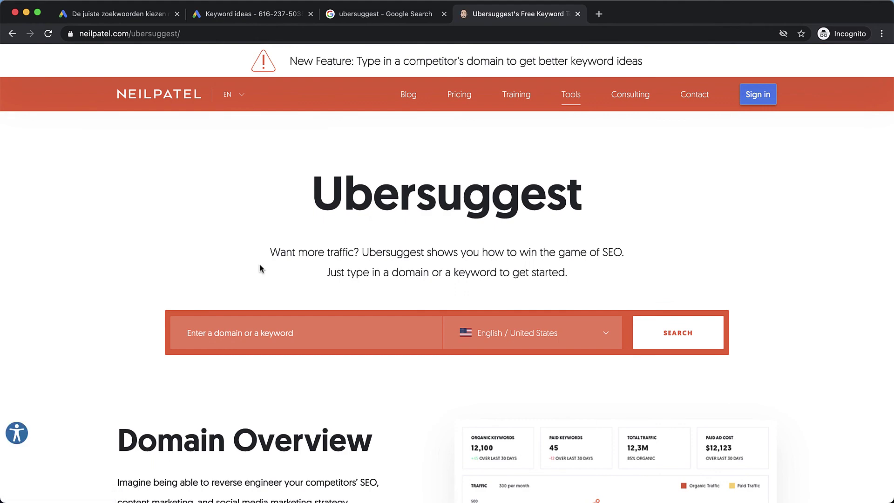
{"action": "scroll", "coordinate": [260, 269], "scroll_direction": "down", "scroll_amount": 5}
{"action": "scroll", "coordinate": [354, 172], "scroll_direction": "up", "scroll_amount": 5}
{"action": "scroll", "coordinate": [423, 346], "scroll_direction": "down", "scroll_amount": 4}
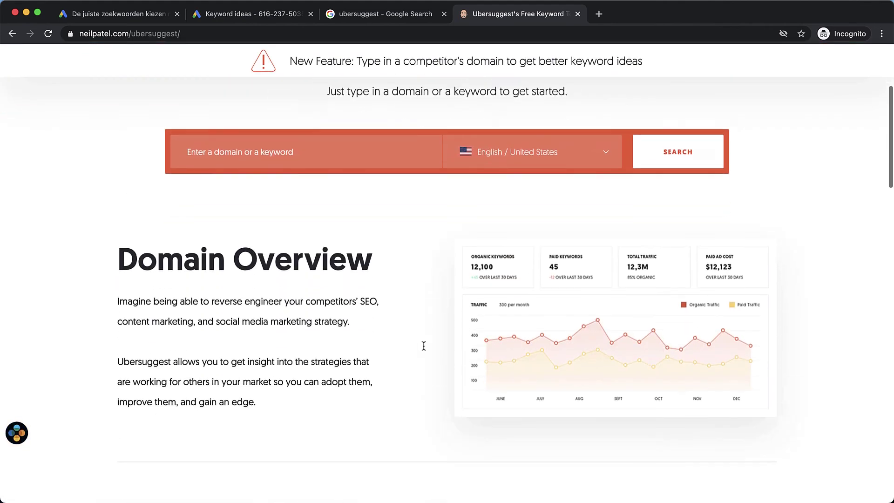
{"action": "scroll", "coordinate": [424, 346], "scroll_direction": "down", "scroll_amount": 1}
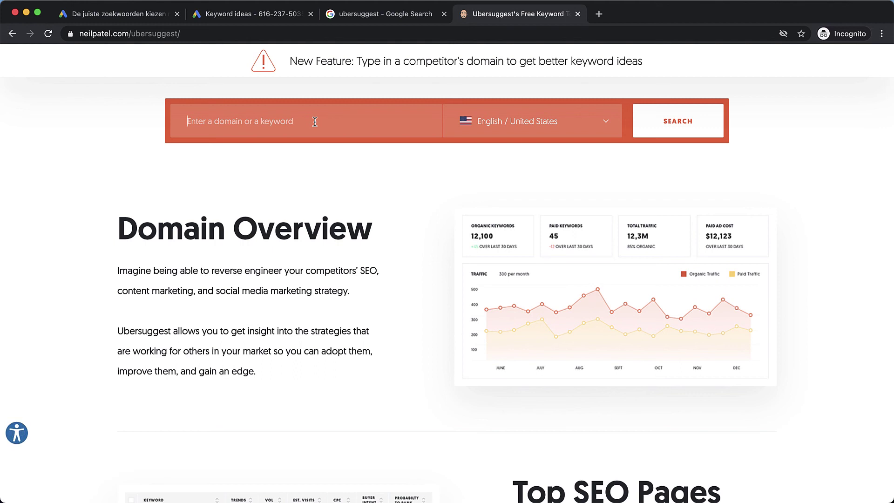
Search Ubersuggest for the keyword موبايل under English / United States
{"action": "left_click", "coordinate": [315, 121]}
{"action": "type", "text": "موبايل"}
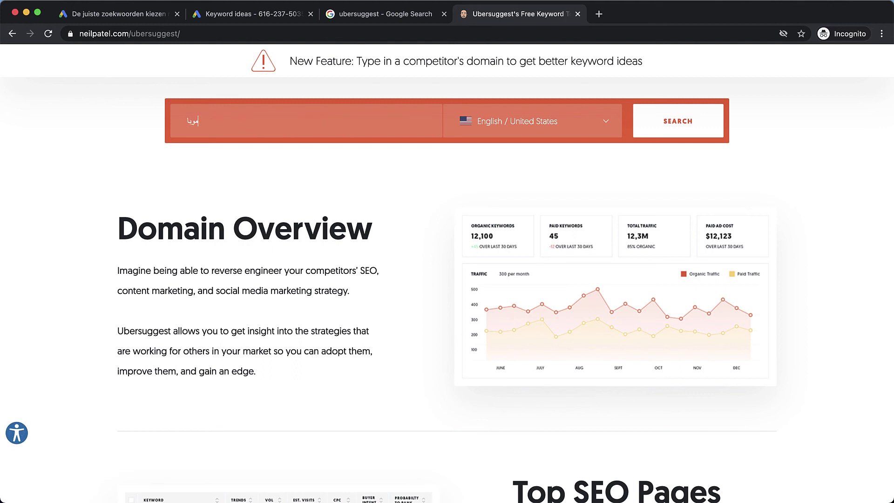
{"action": "left_click", "coordinate": [680, 128]}
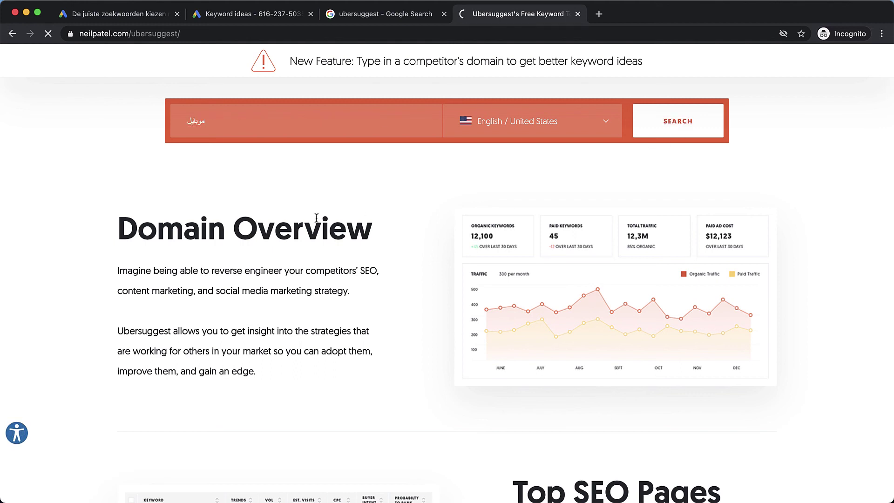